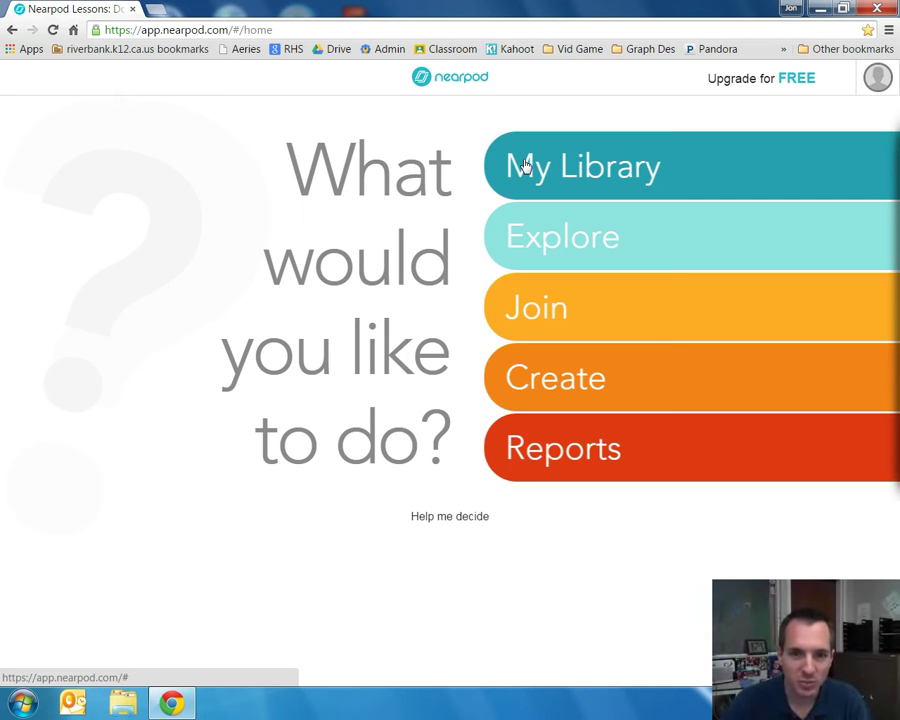
- Launch a live session of the What is Graphic Design presentation from the library
click(526, 166)
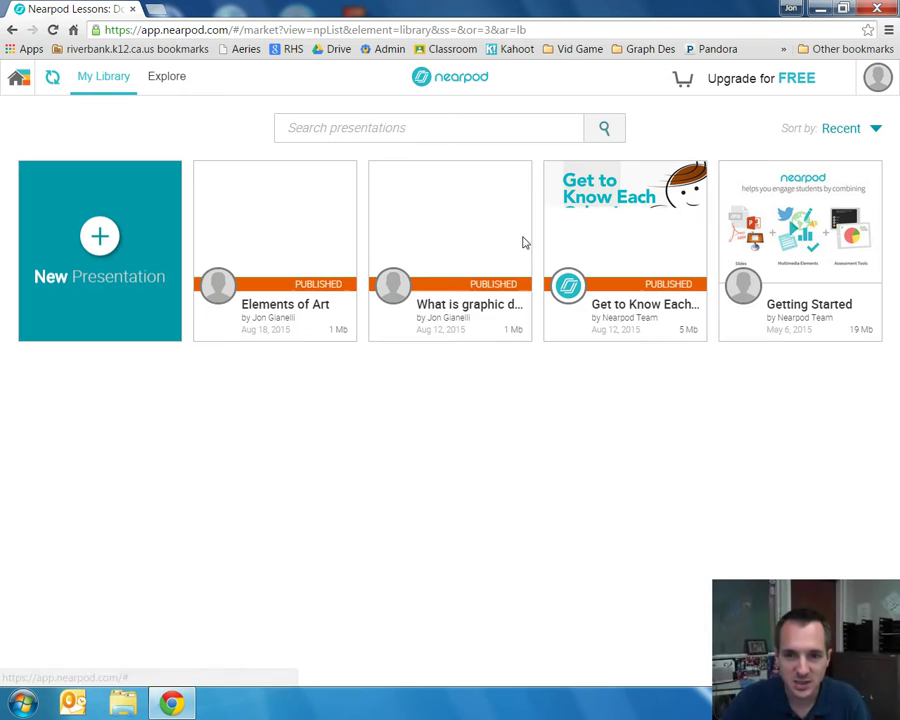
mouse_move(522, 240)
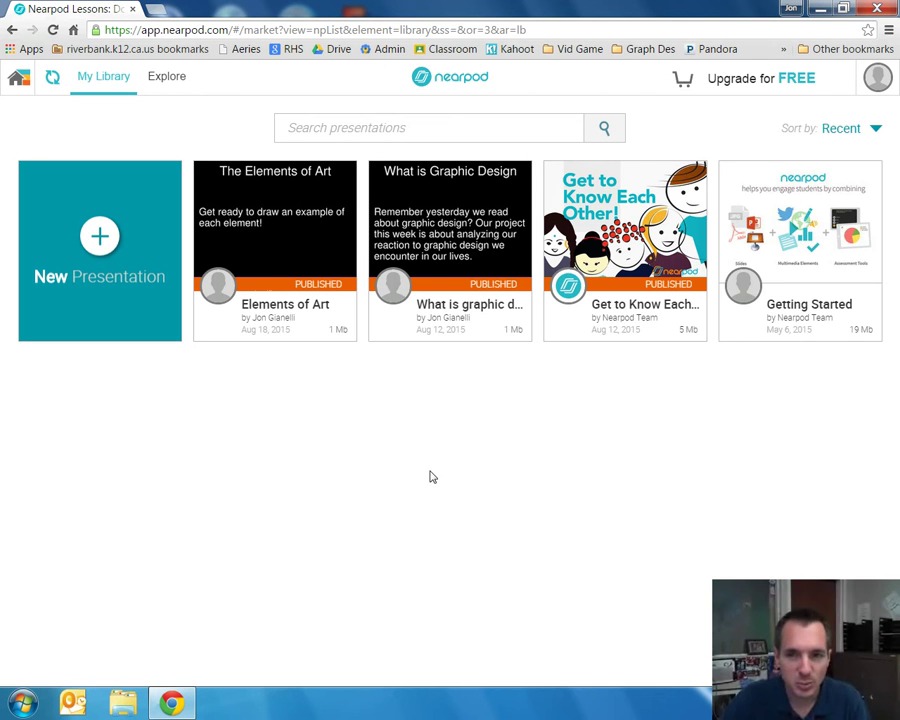
mouse_move(330, 185)
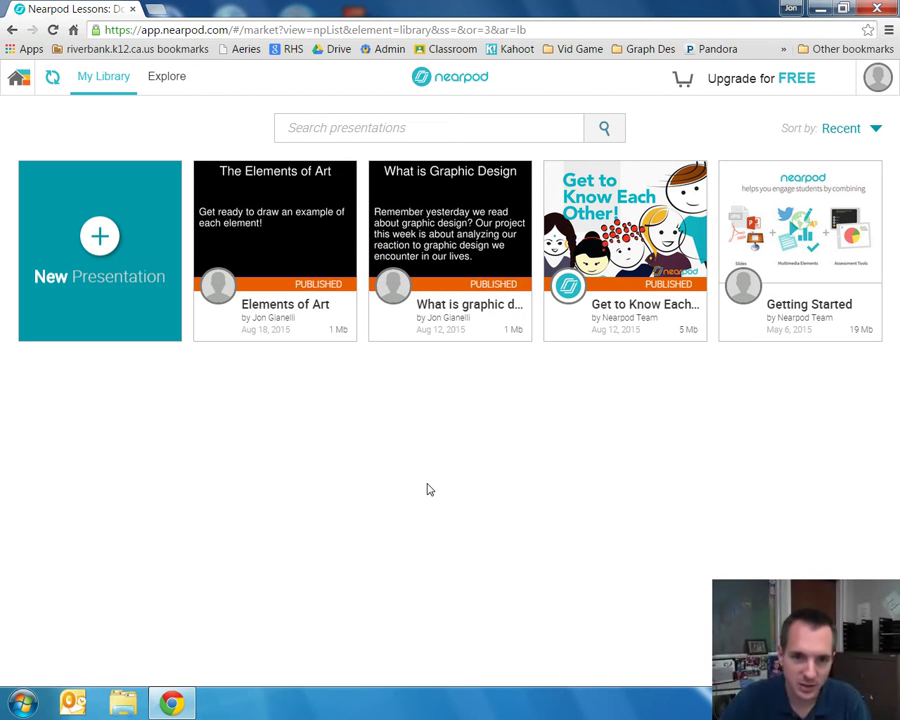
mouse_move(458, 222)
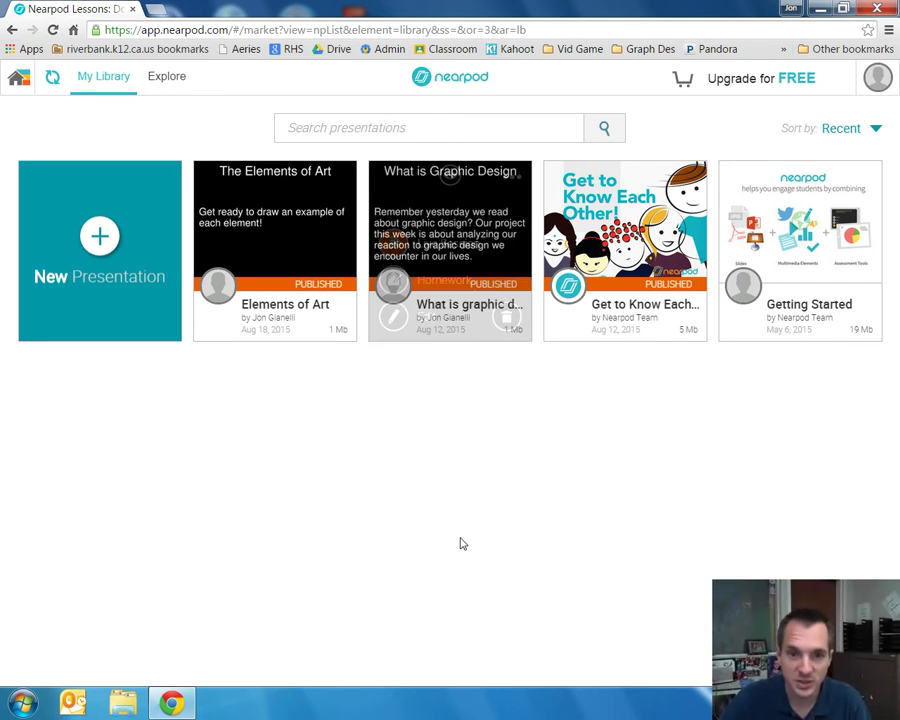
click(396, 246)
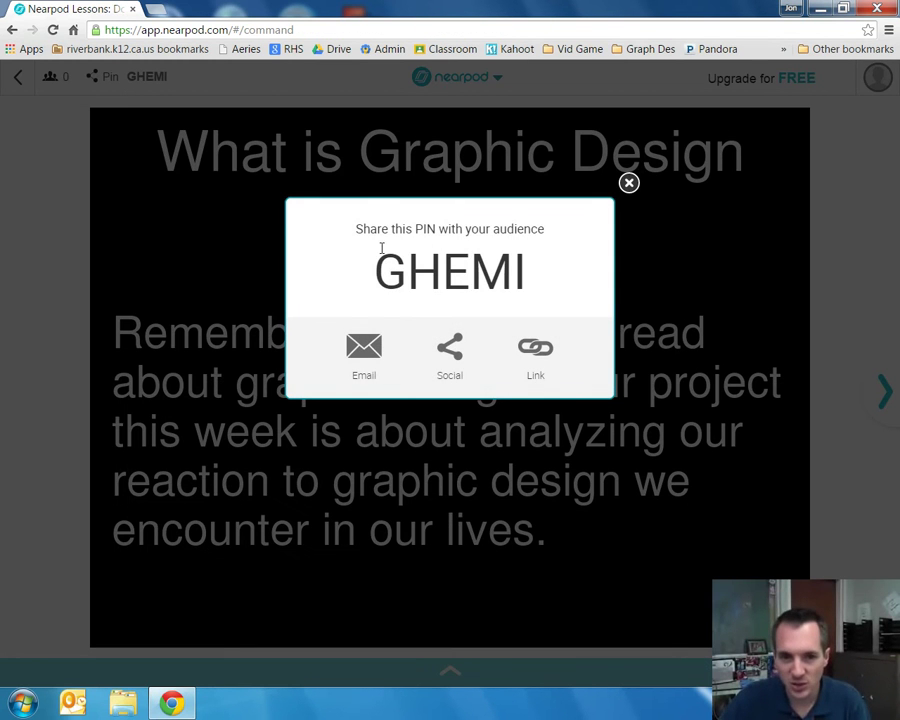
- Display the session's shareable link, highlight the PIN for the audience and close the sharing dialog
drag(381, 248, 629, 323)
click(535, 352)
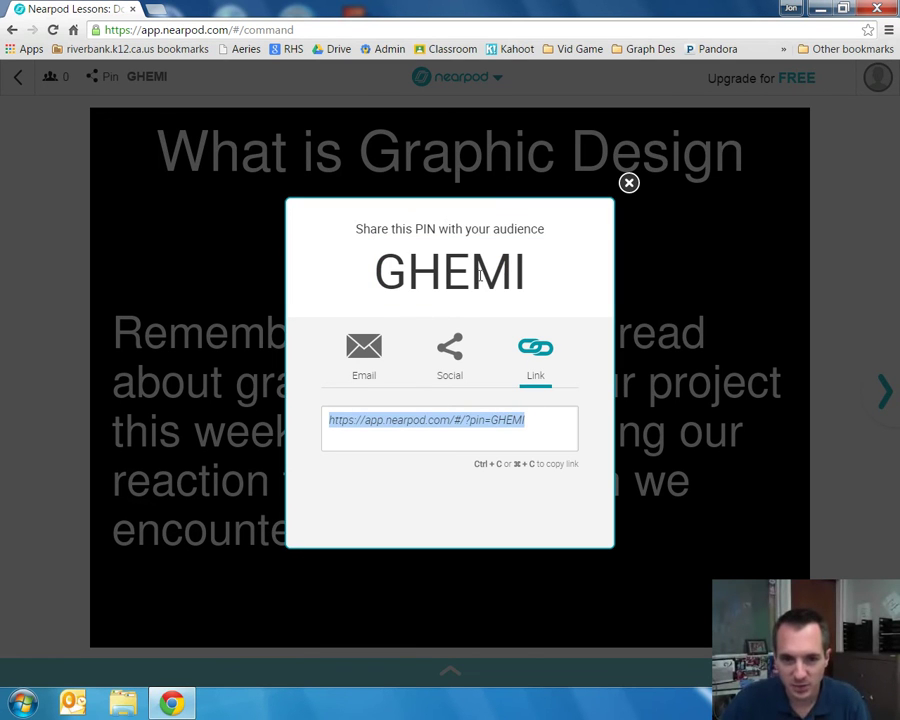
drag(509, 410, 603, 327)
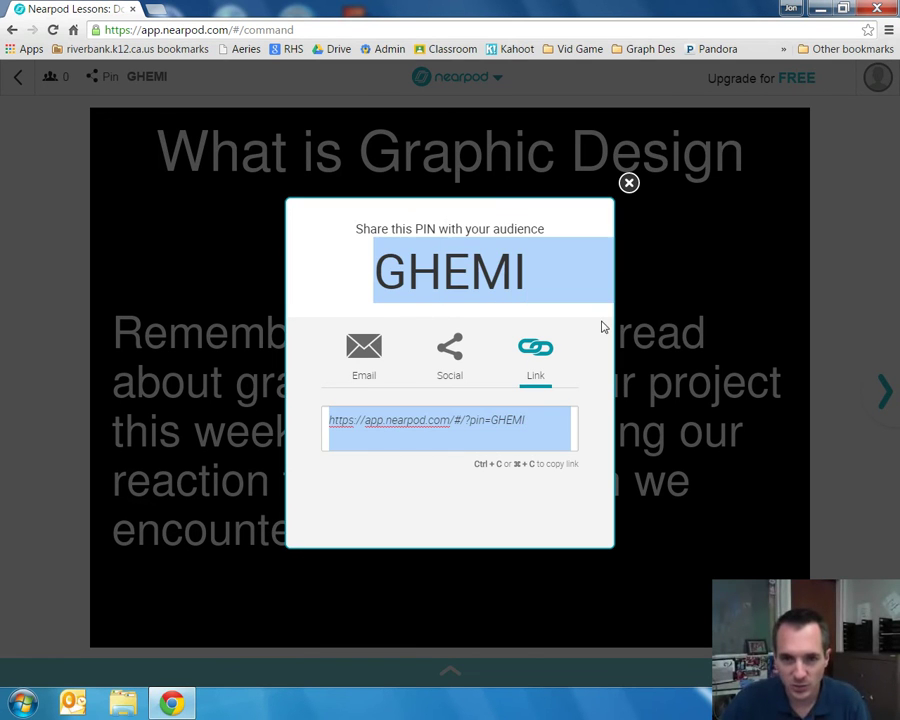
click(628, 182)
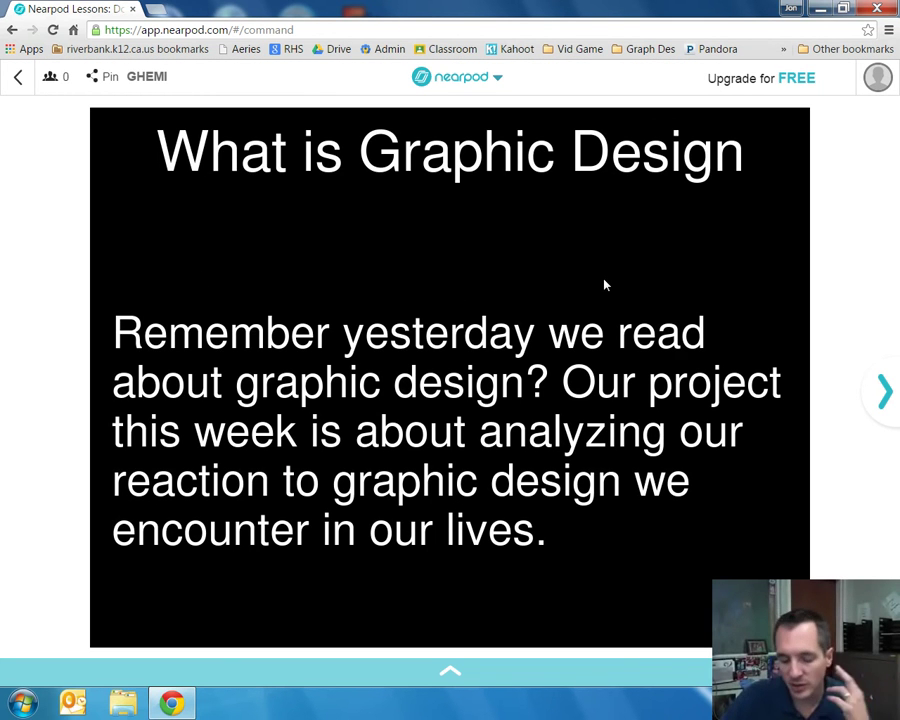
- Examine the presentation in full screen, going through its slides, student list, open-ended questions and drawing activity up to the closing poll
key(F11)
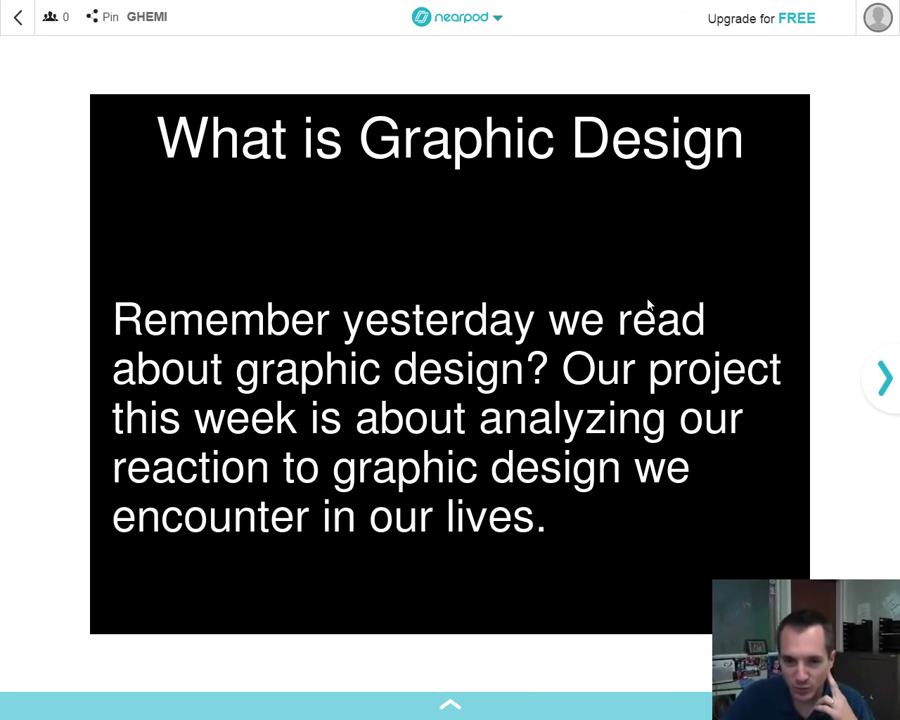
click(879, 378)
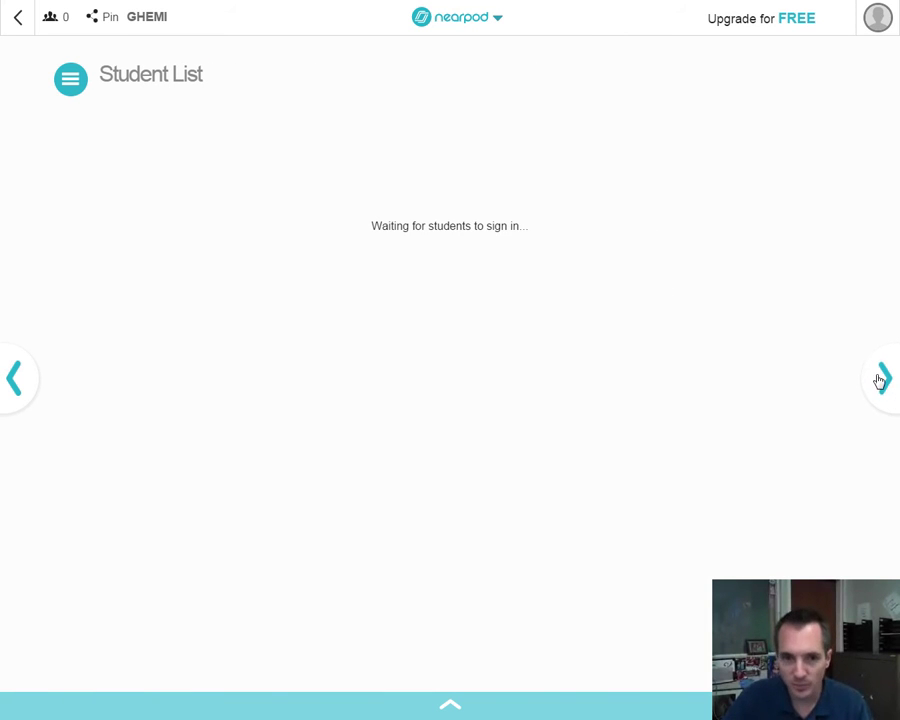
click(880, 380)
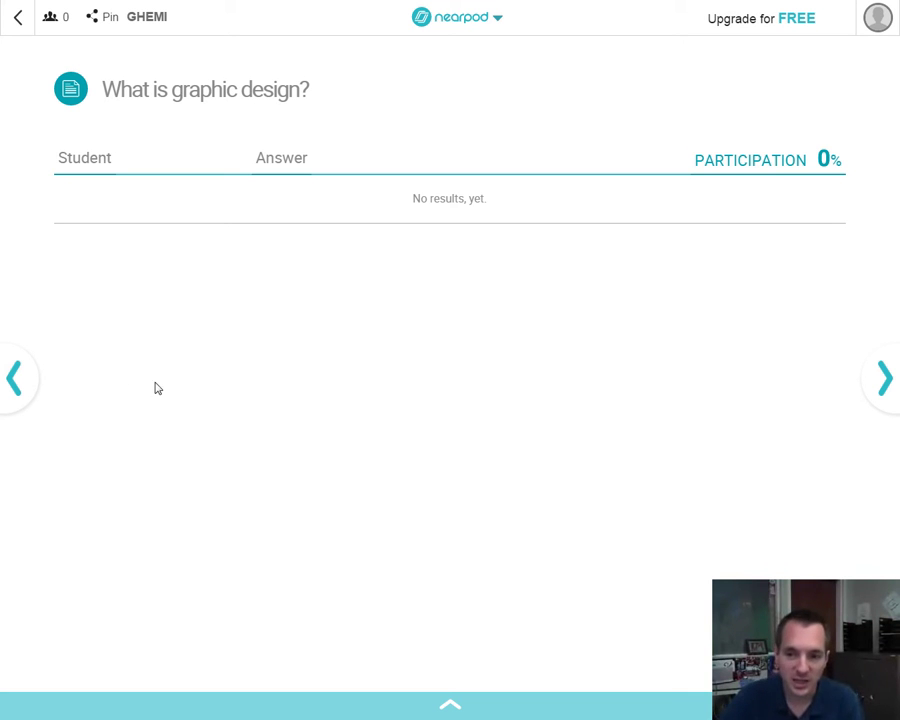
click(884, 378)
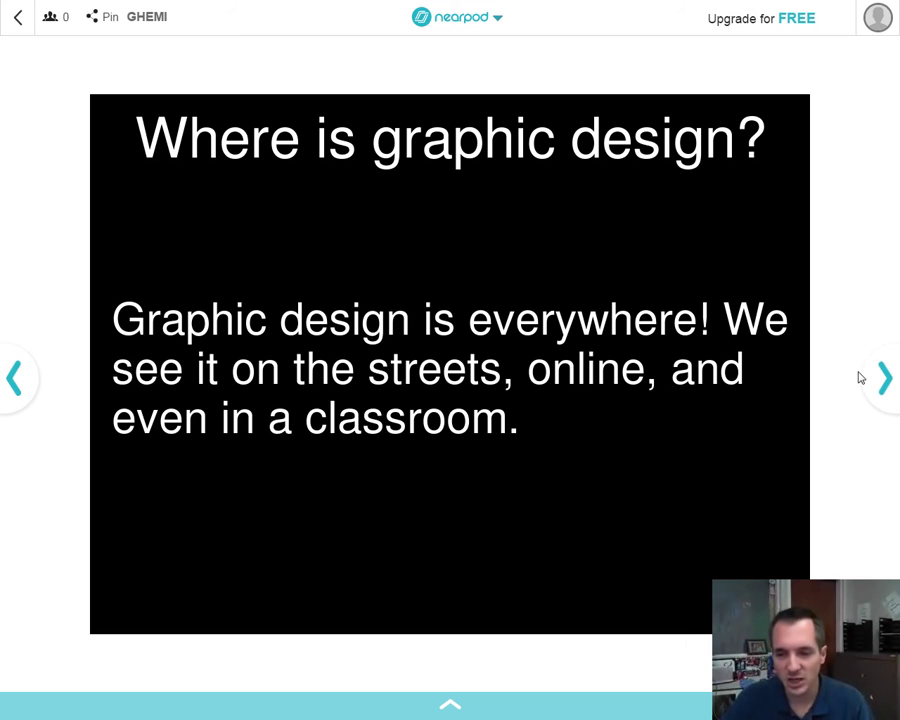
click(885, 380)
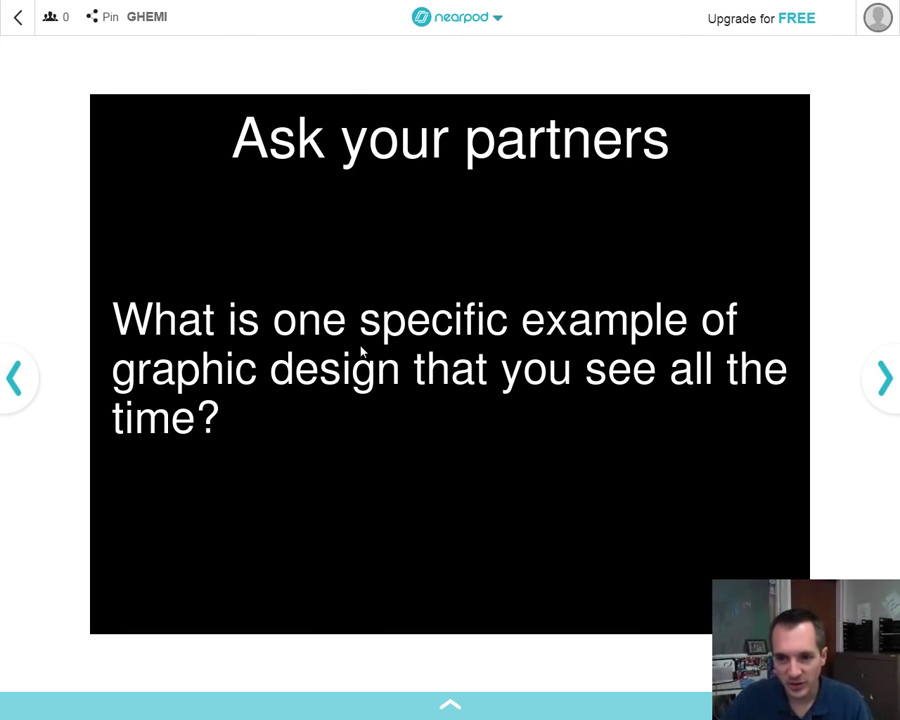
click(888, 378)
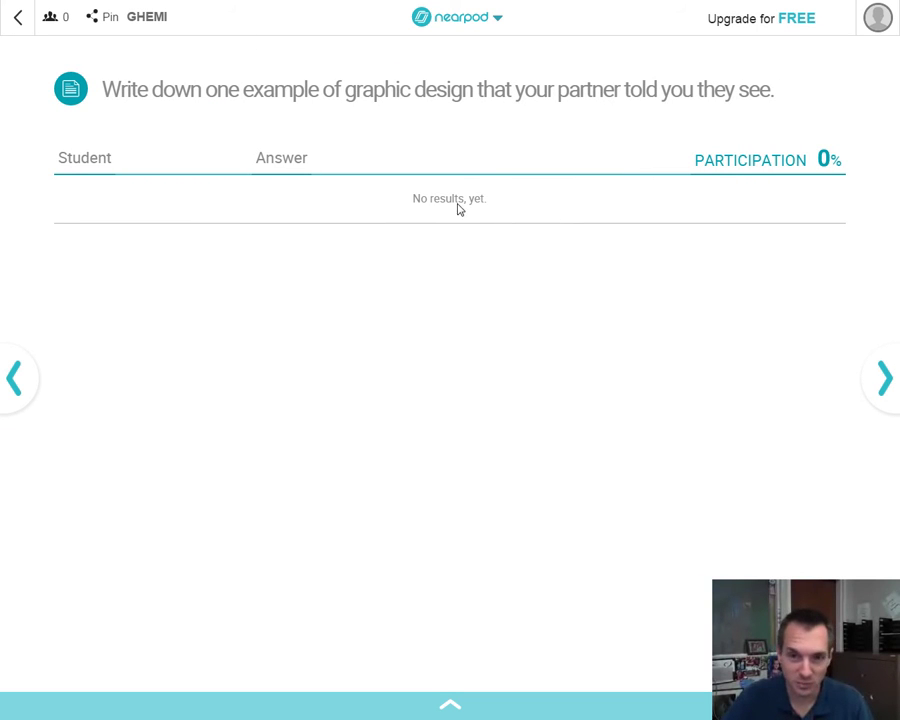
click(875, 395)
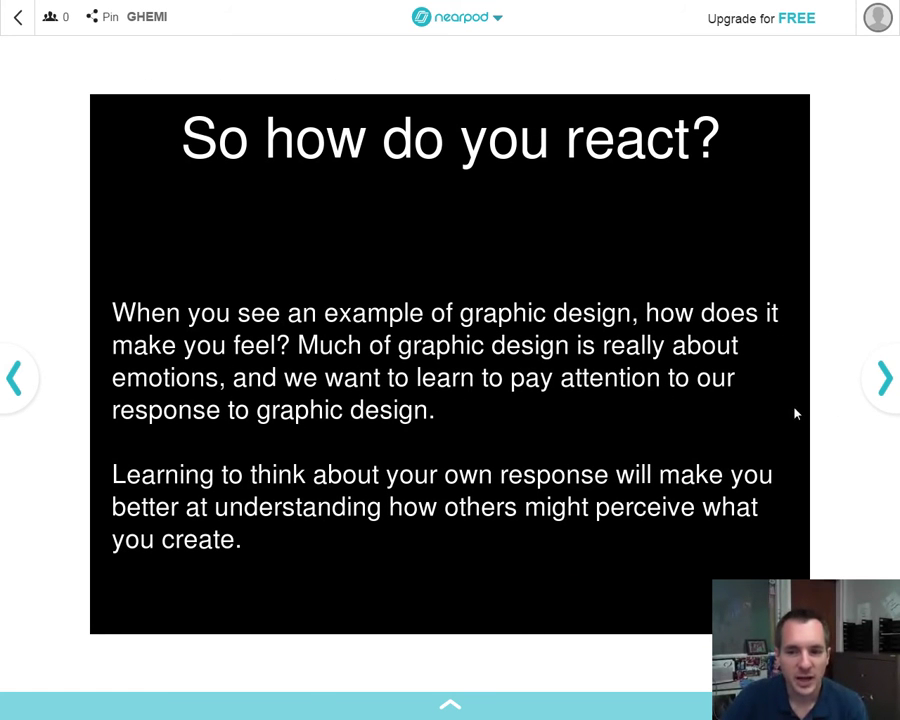
click(878, 378)
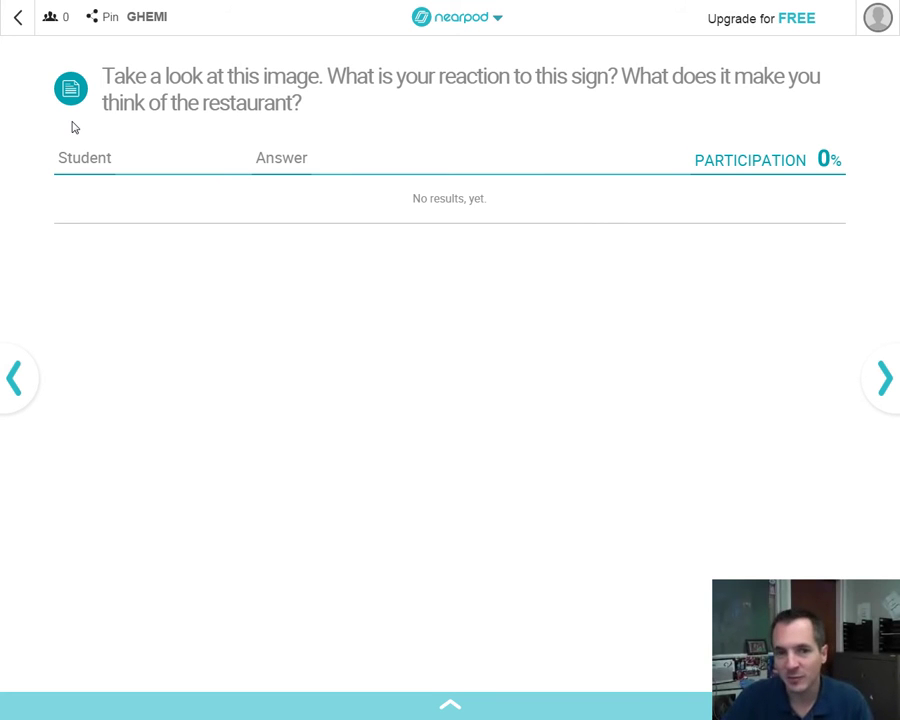
click(879, 381)
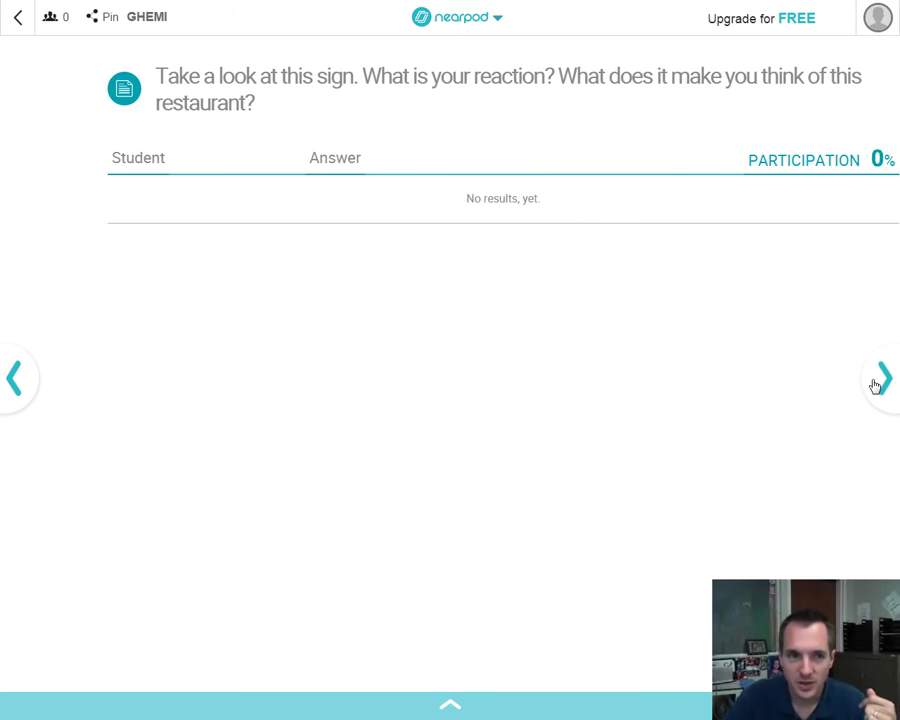
click(879, 381)
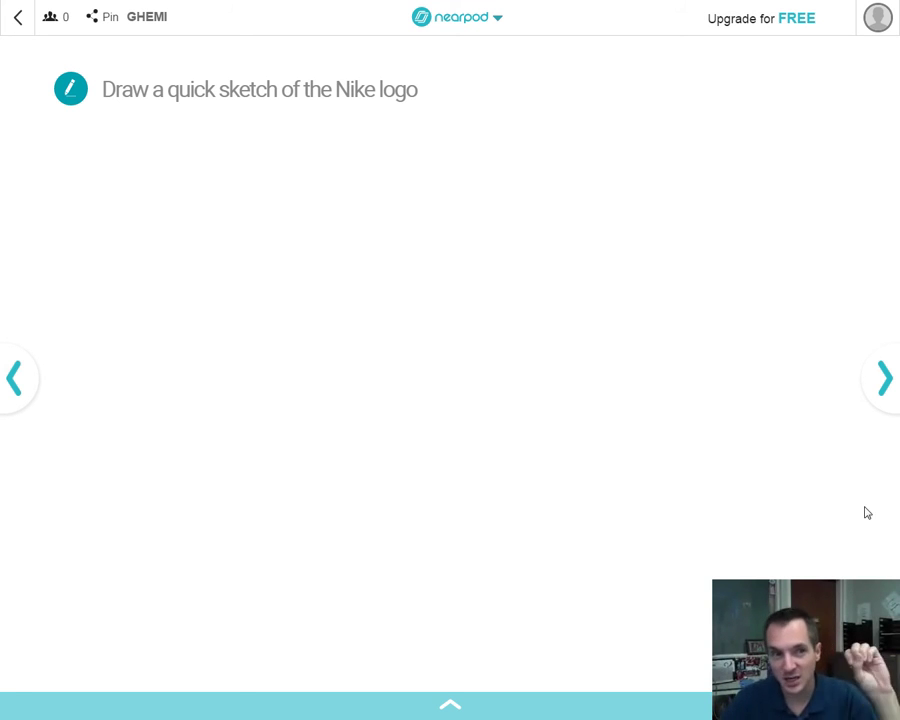
click(888, 374)
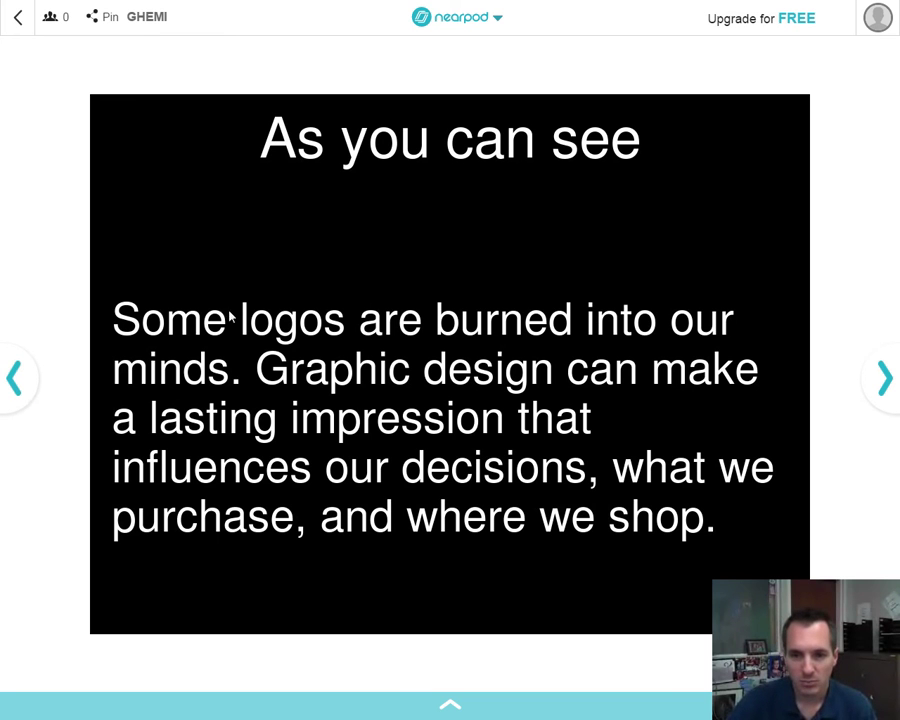
click(880, 376)
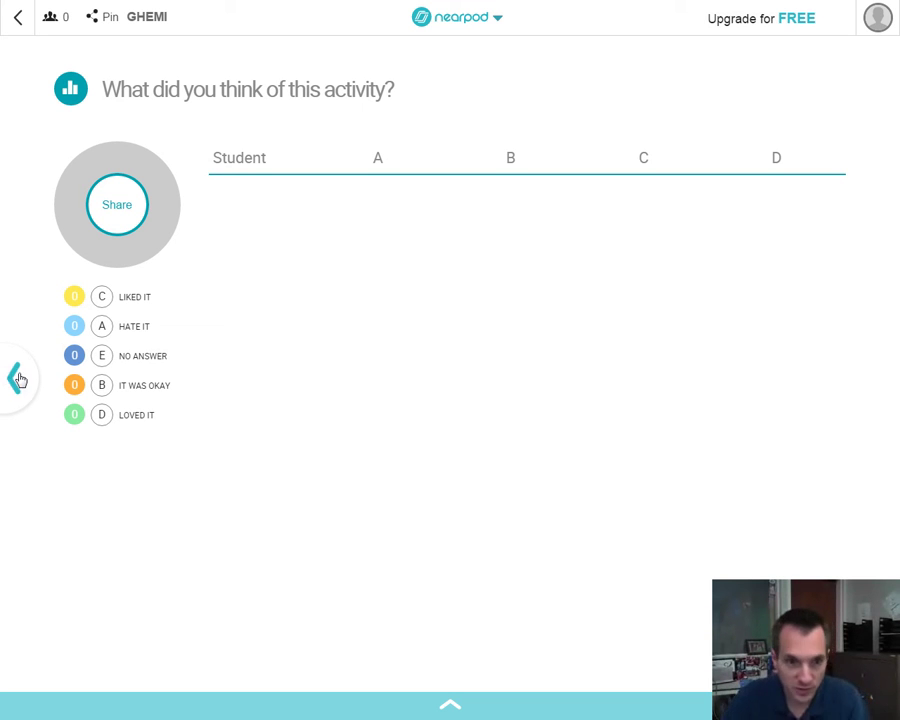
- Exit full screen and leave the presentation, returning to the library
key(F11)
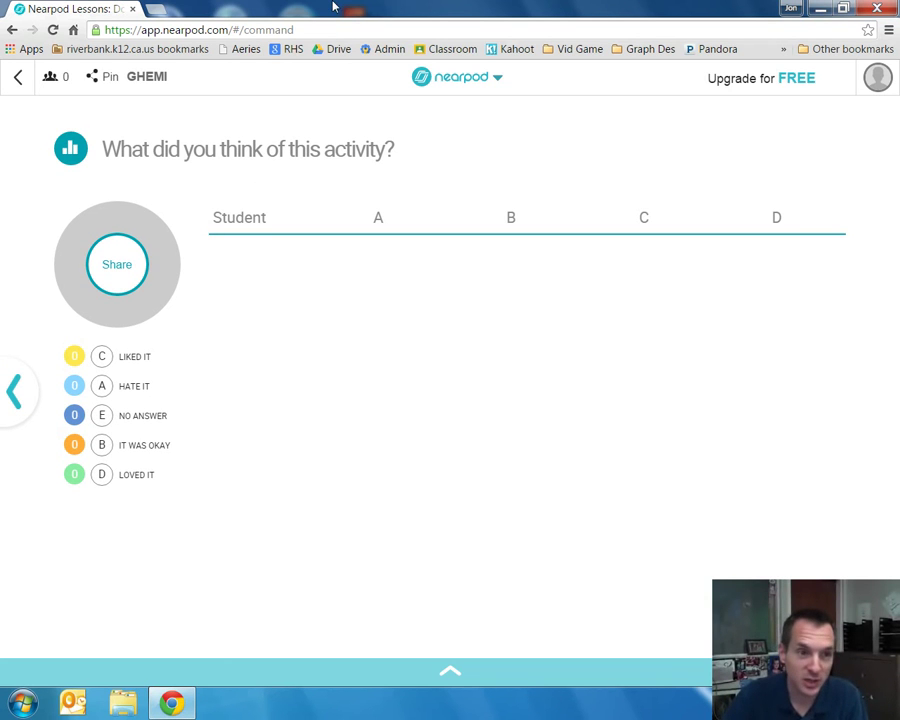
click(18, 78)
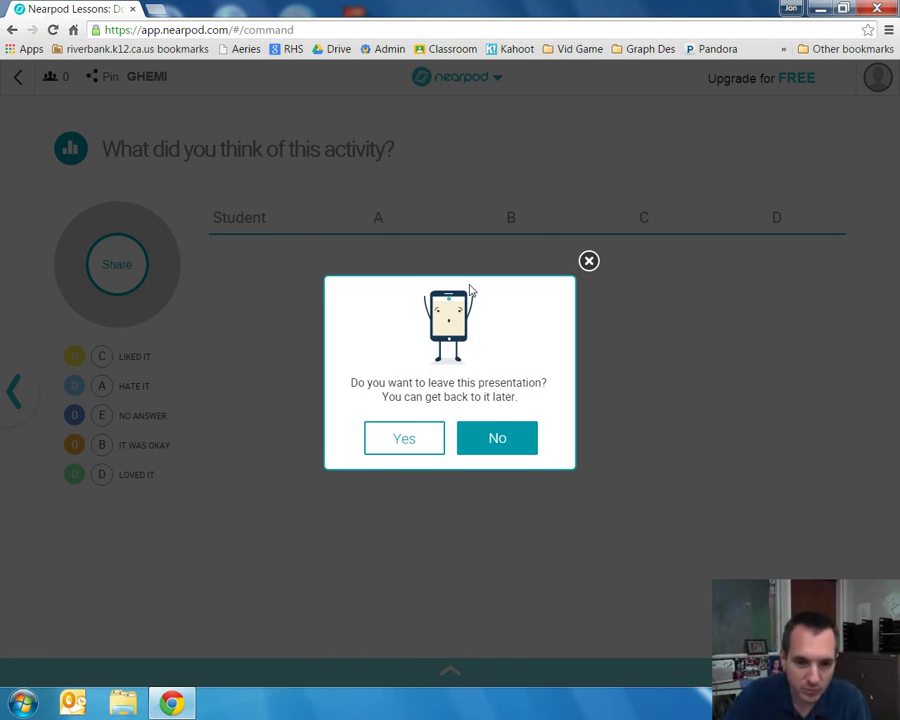
click(412, 444)
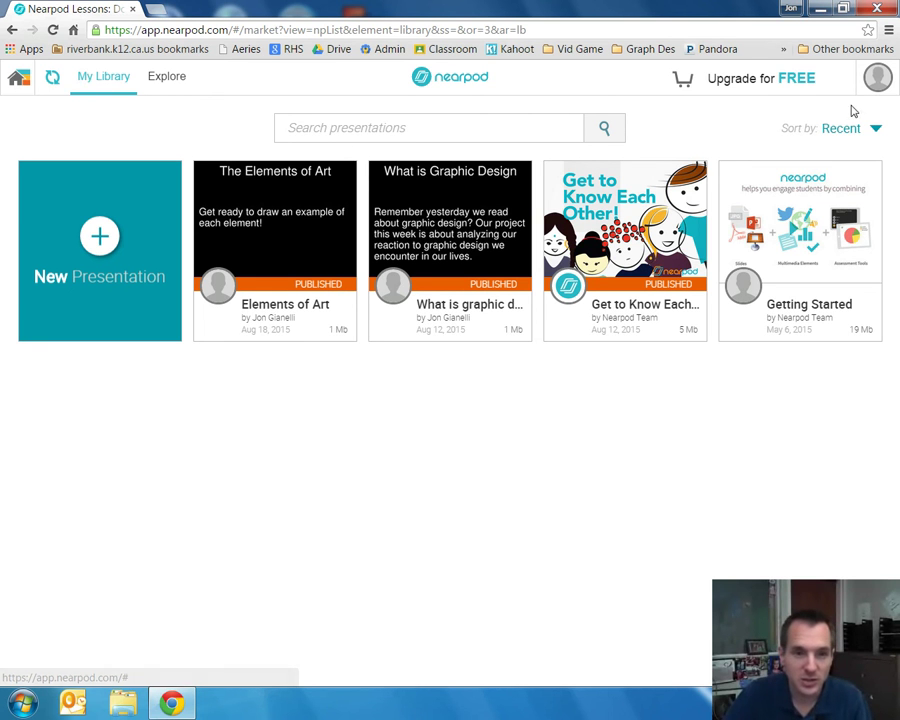
- Create a new presentation and add a blank content slide to it
click(96, 246)
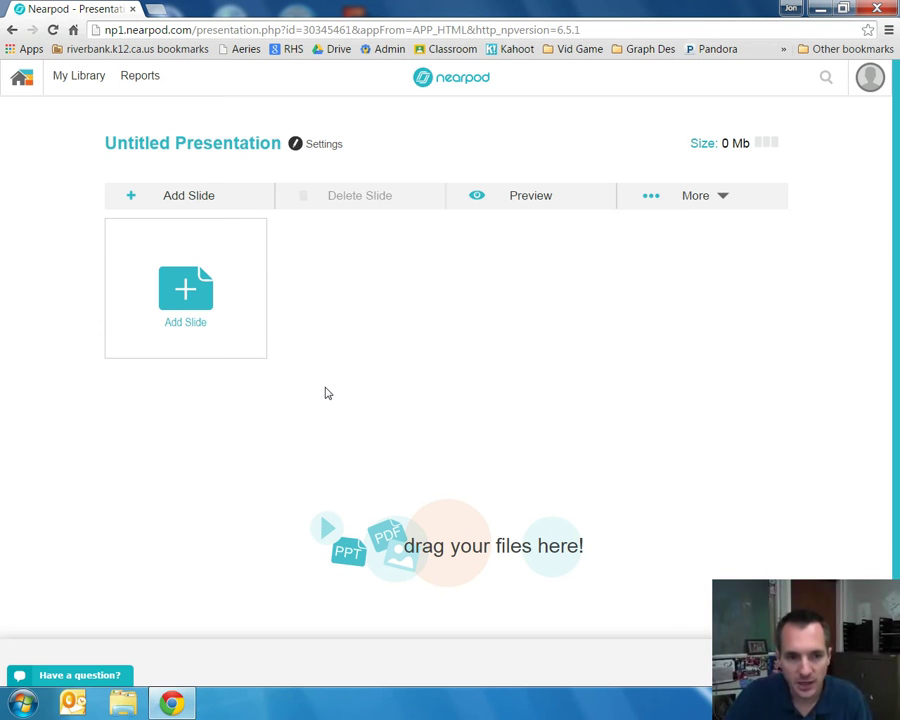
click(191, 285)
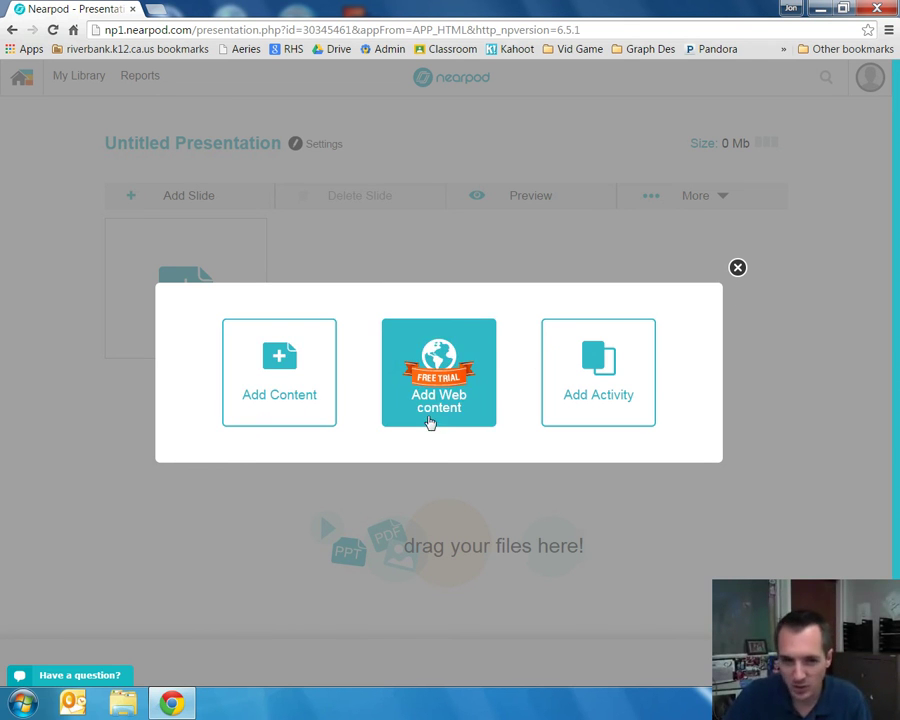
click(250, 388)
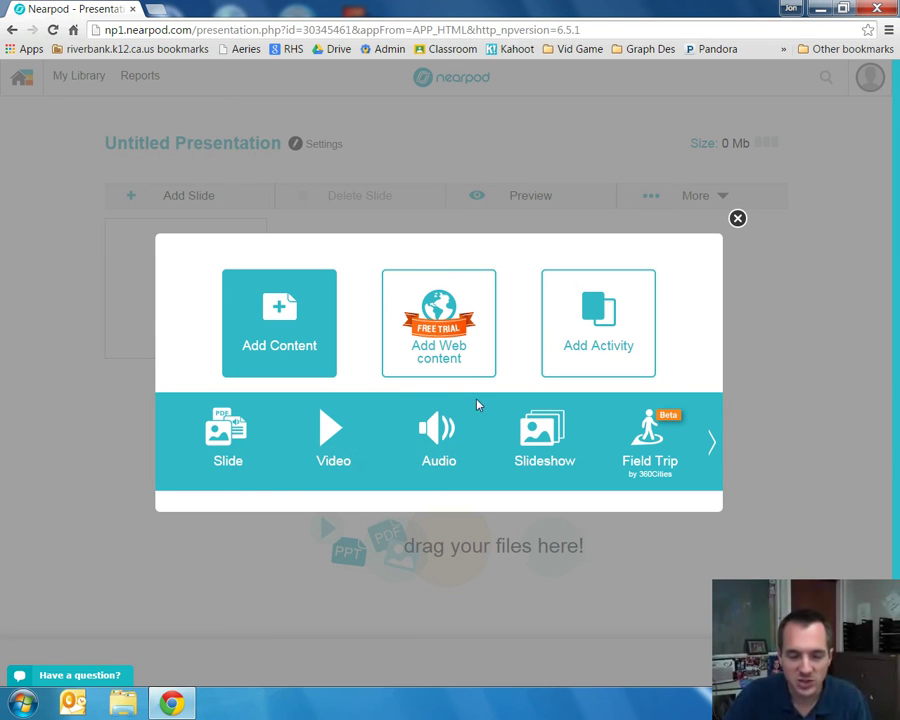
click(226, 428)
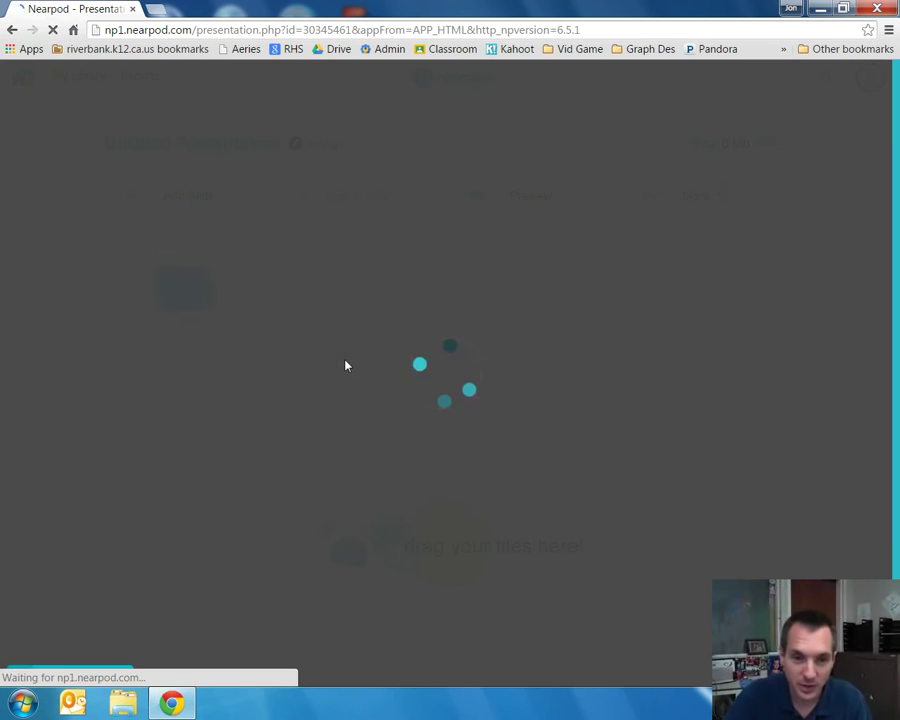
- Title the slide "Hello", enter "How are you?:" as its body text and save it
click(440, 212)
text(Hello)
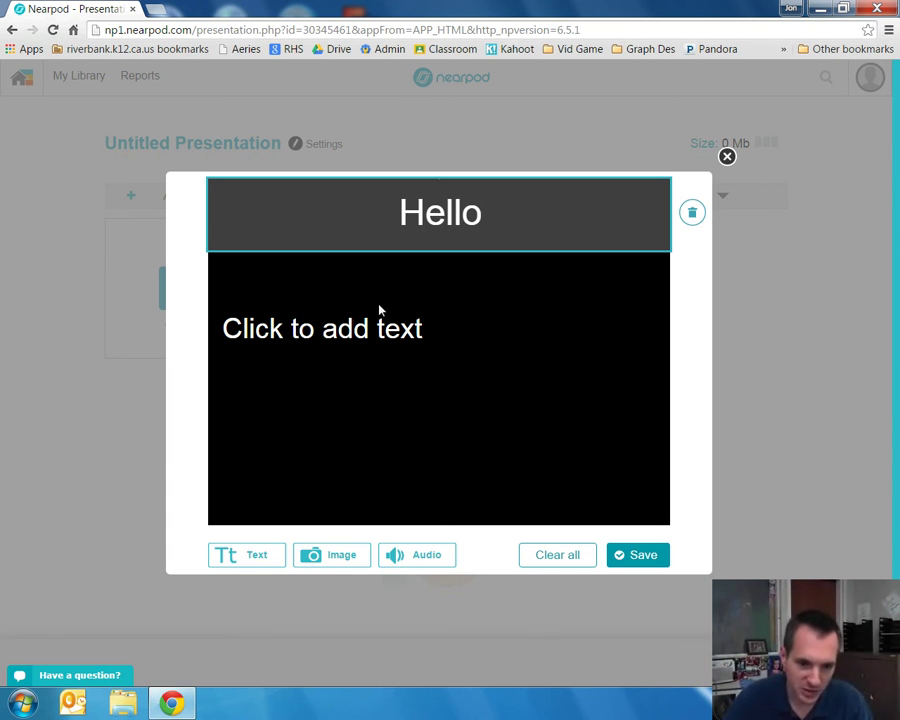
click(360, 335)
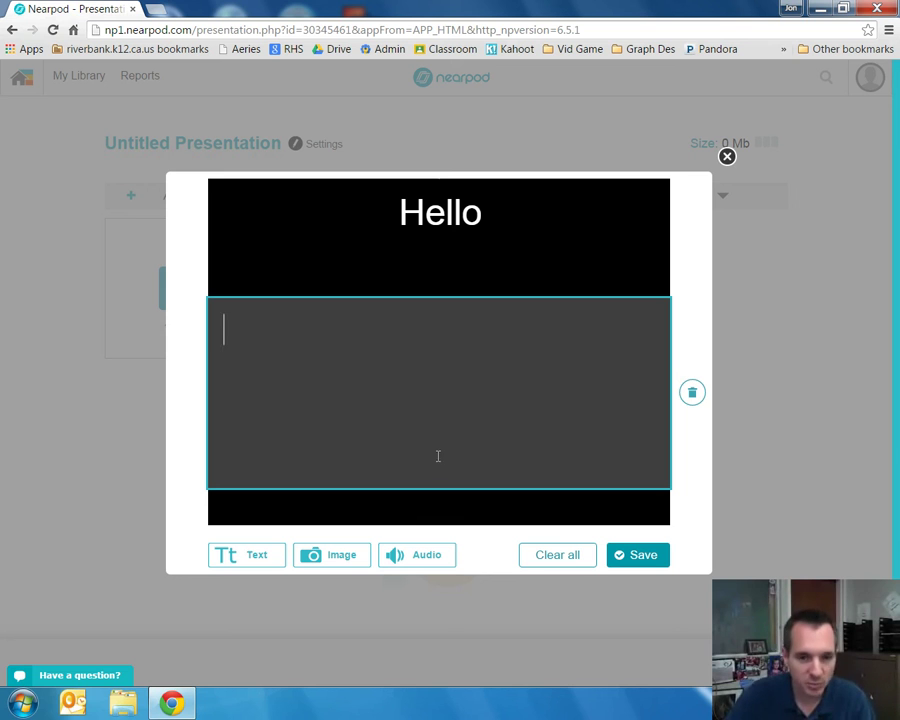
text(How are you?:)
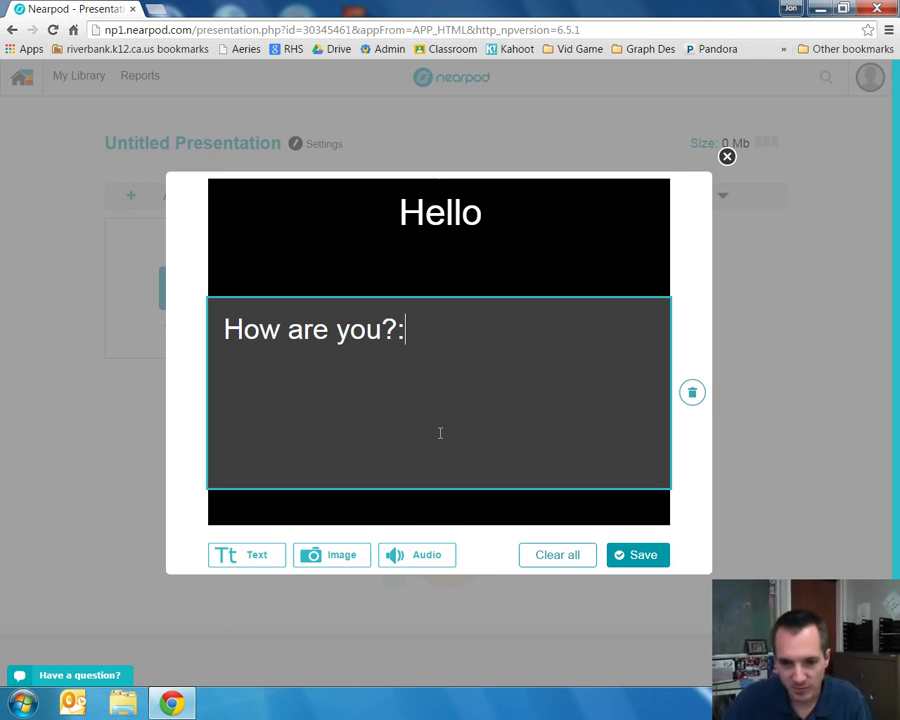
click(632, 553)
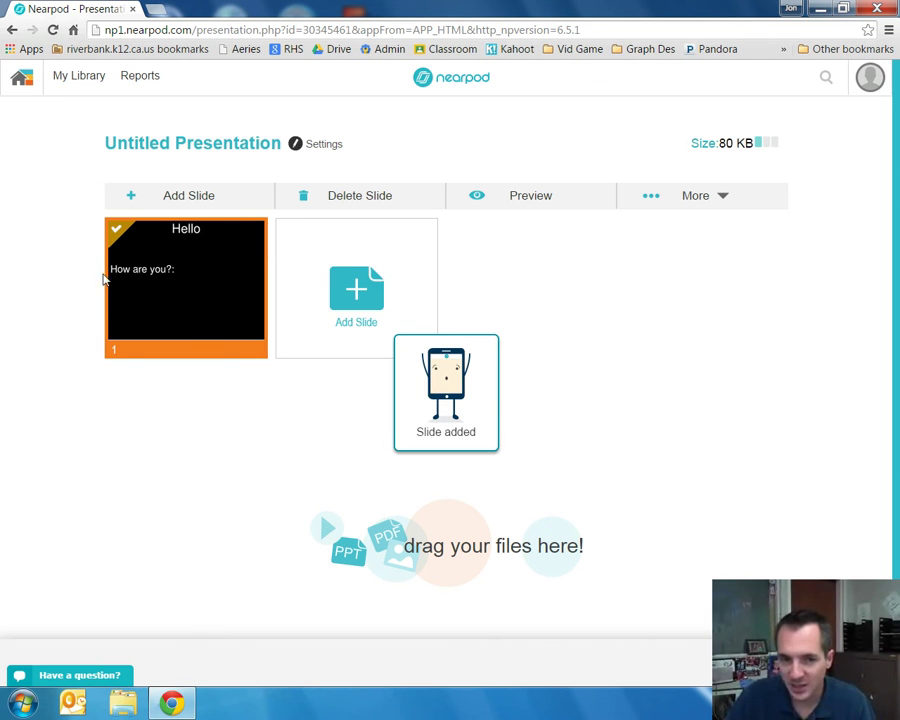
- Start a new open-ended question activity as the presentation's second slide
click(352, 256)
click(629, 410)
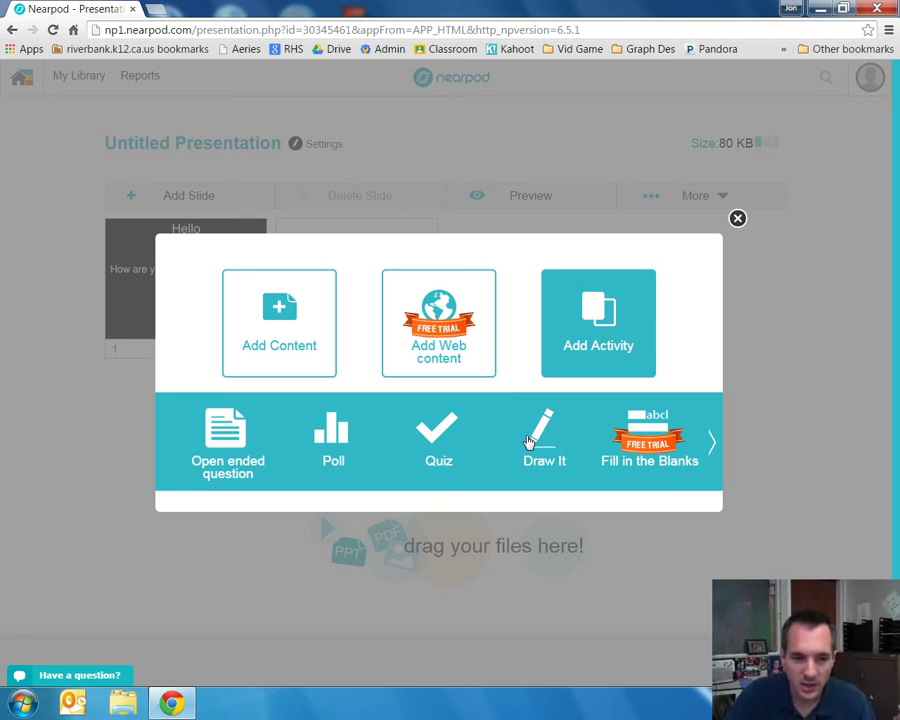
click(218, 448)
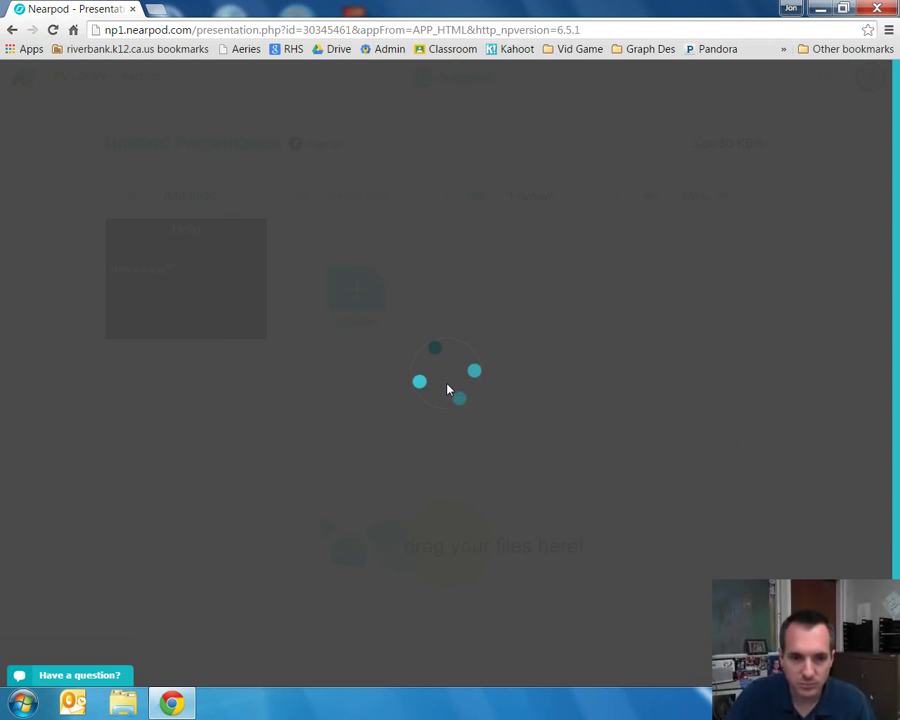
- Enter "How was your day?" as the open-ended question and save the activity
click(393, 335)
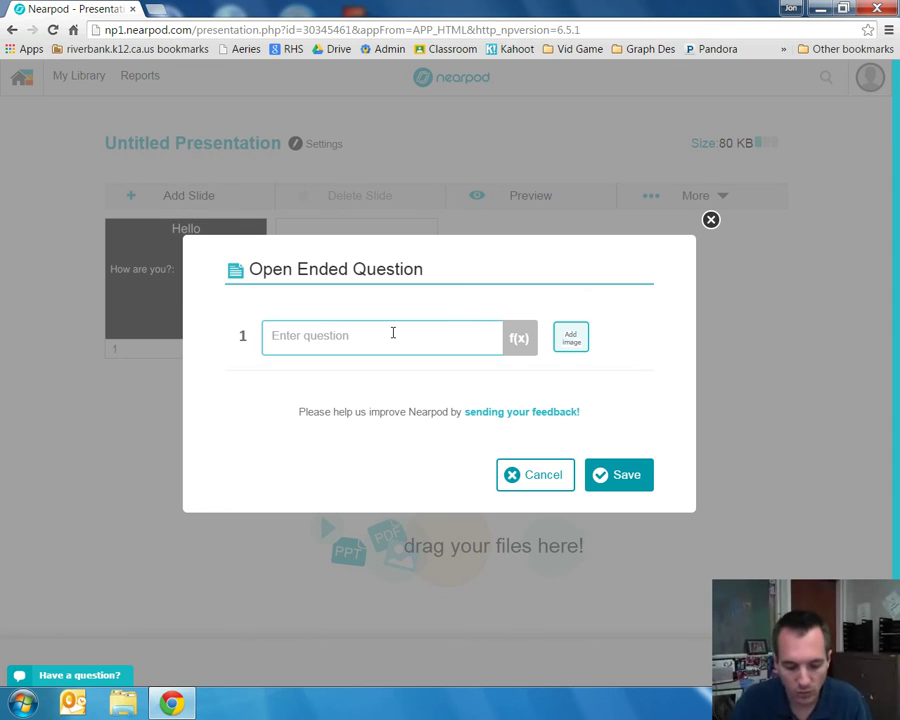
text(How awas)
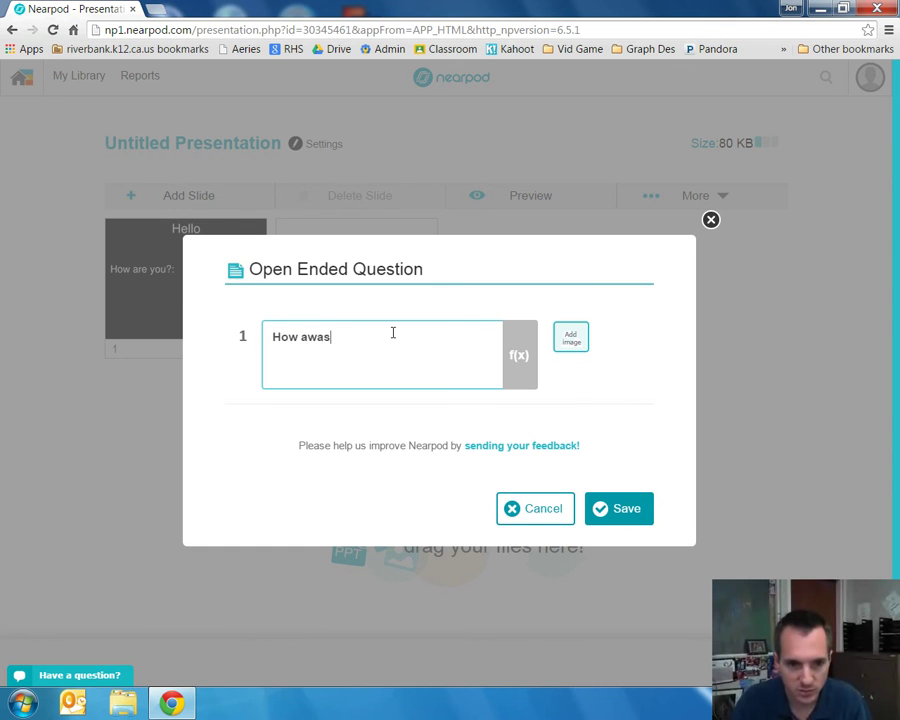
key(BackSpace)
key(BackSpace)
key(BackSpace)
key(BackSpace)
text(waS)
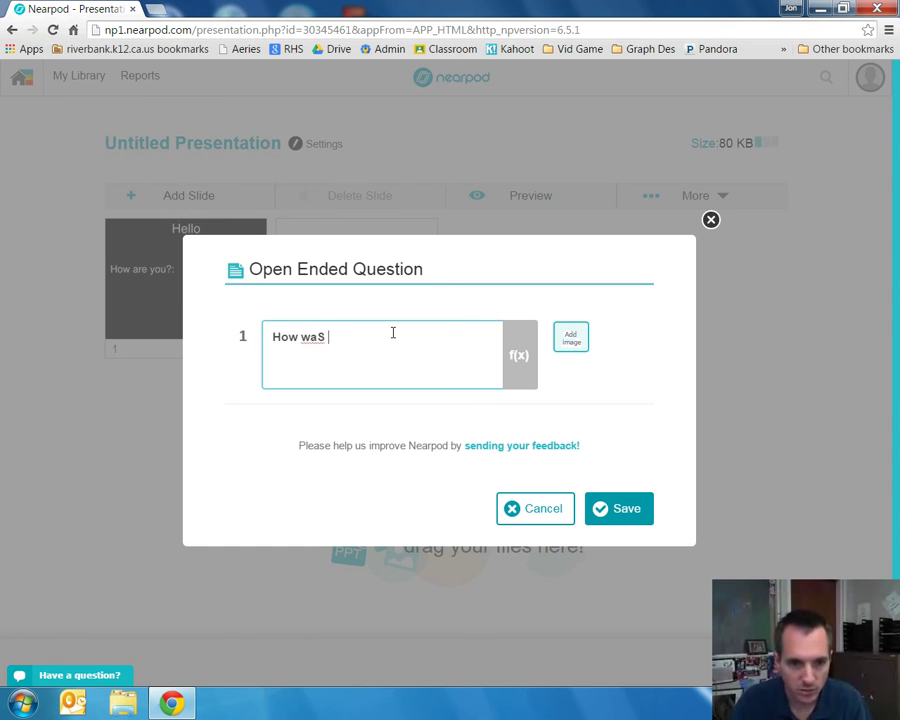
text(S YO)
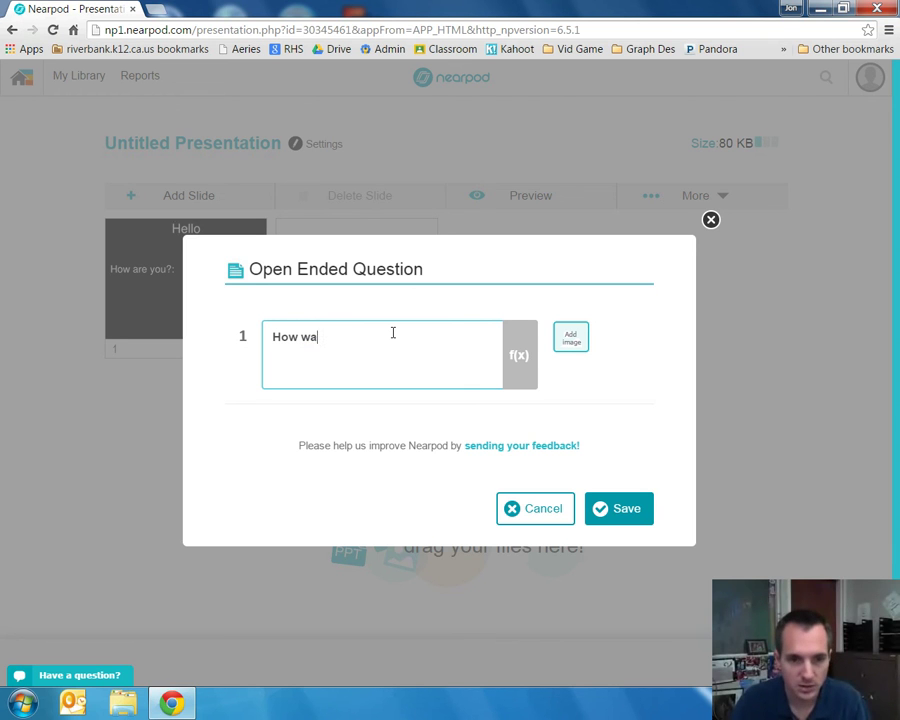
text(your day?)
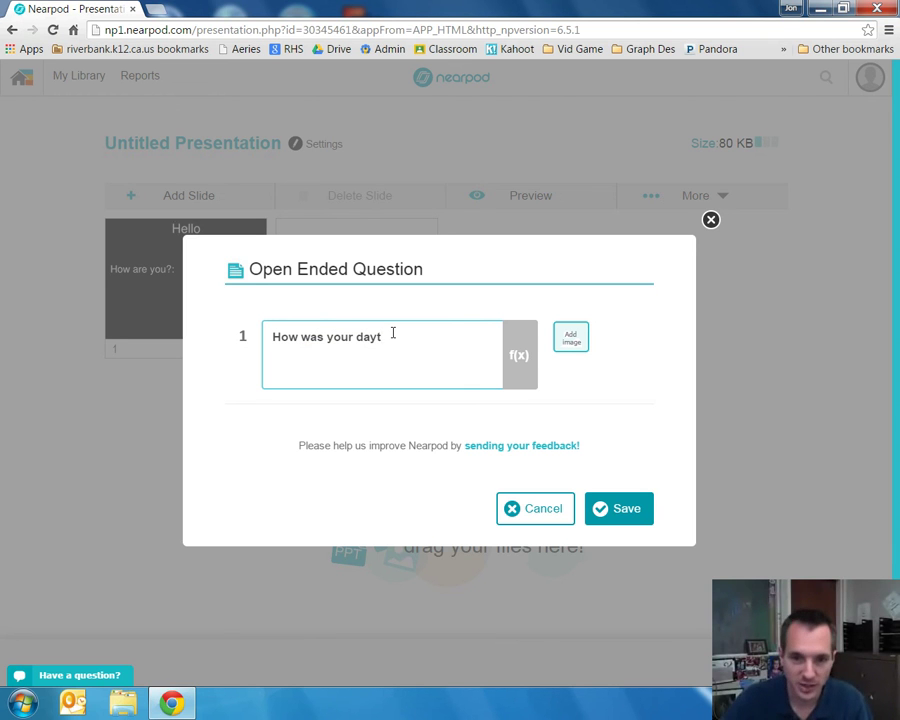
click(622, 508)
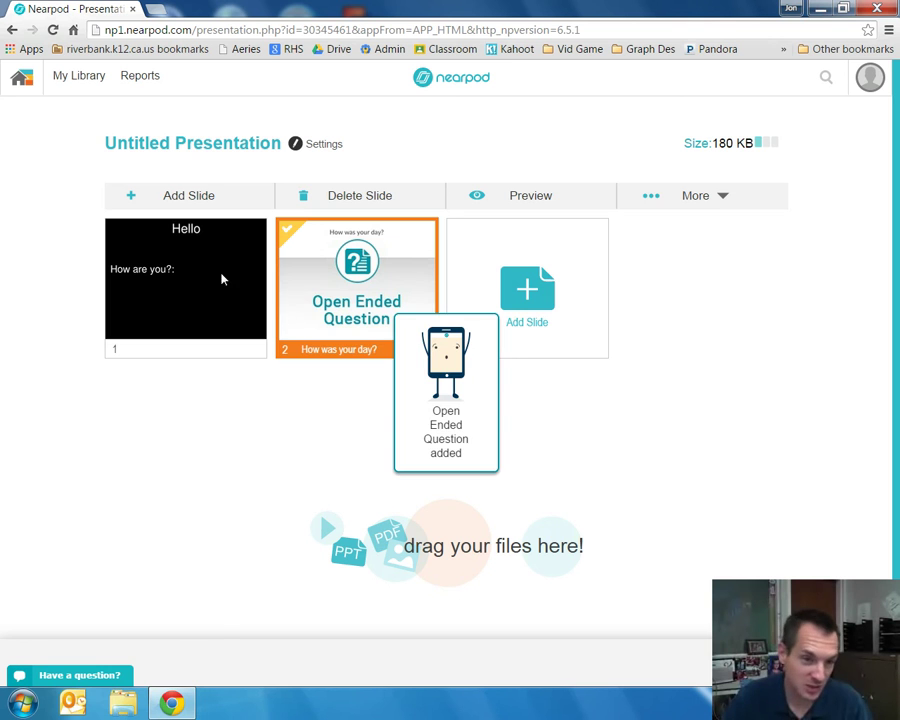
- Add a Draw It activity as the third slide with the instructions "Draw a picture of what you had for breakfast" and save it
click(201, 293)
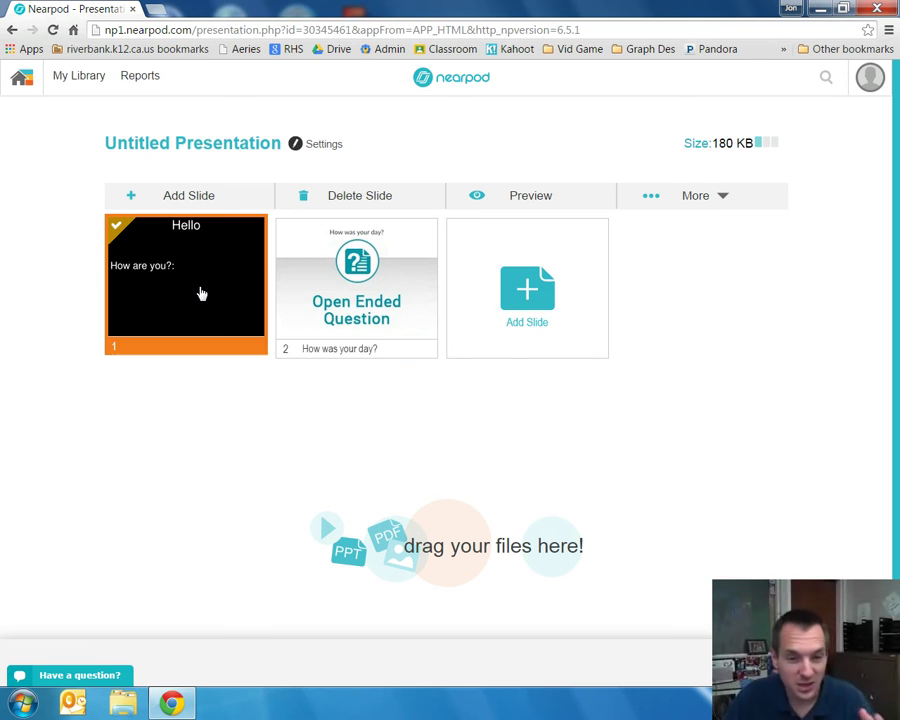
click(406, 330)
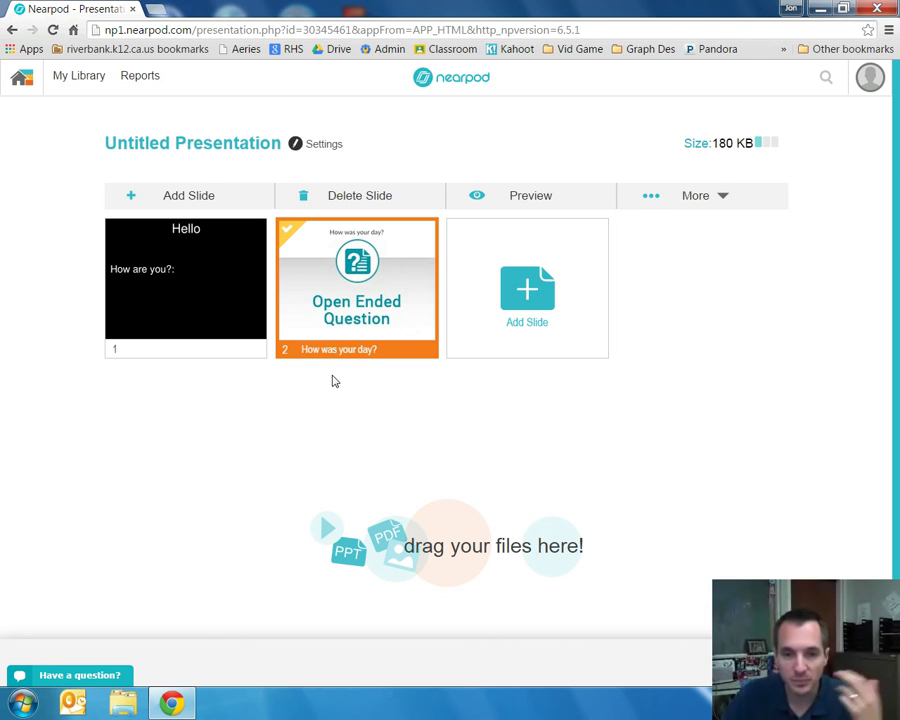
click(488, 286)
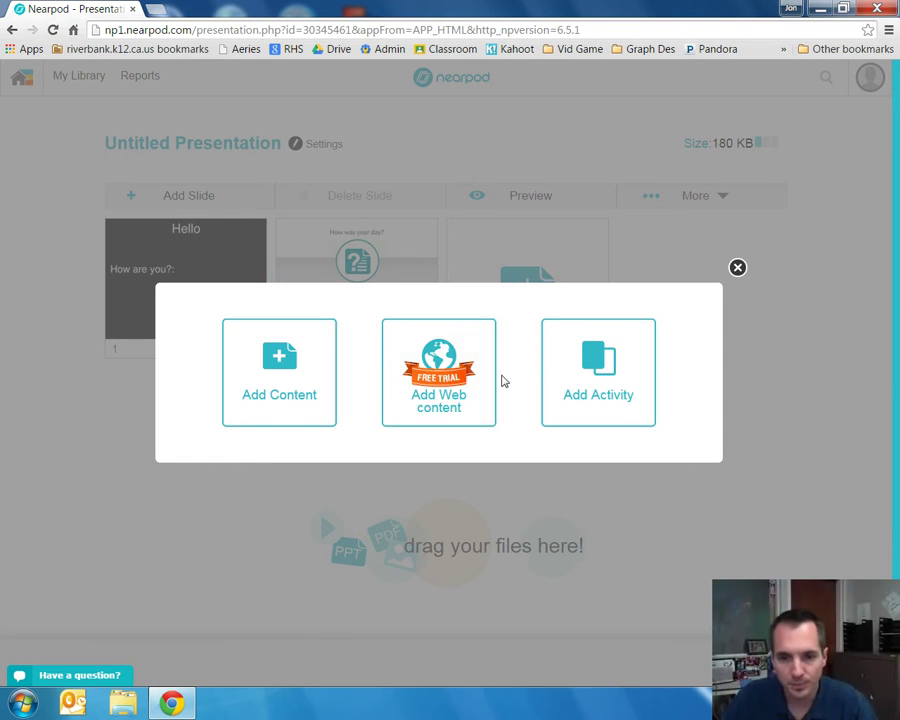
click(604, 345)
click(551, 445)
click(338, 202)
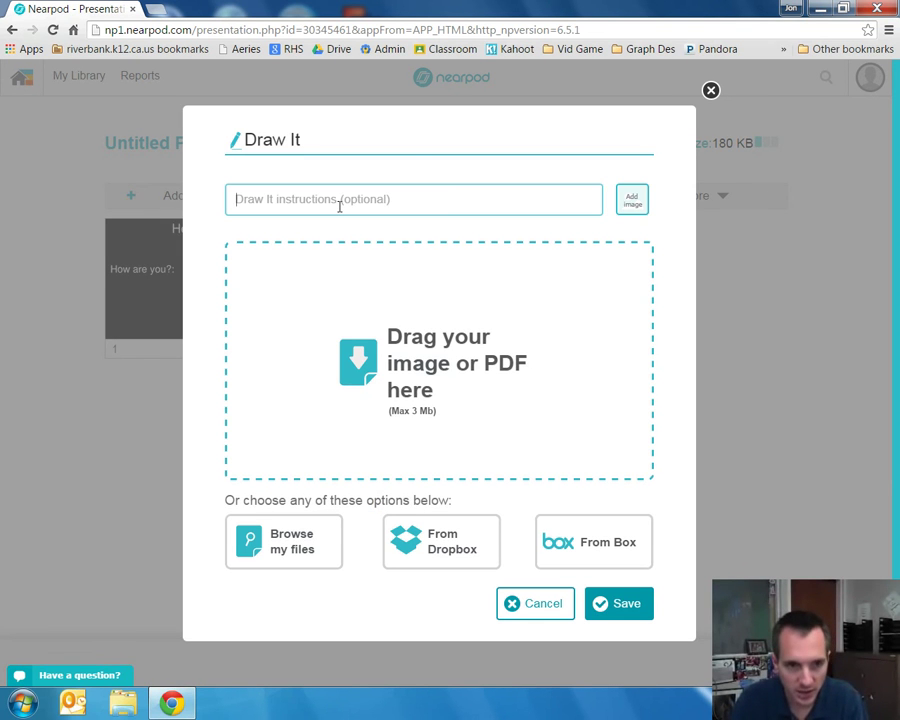
text(D)
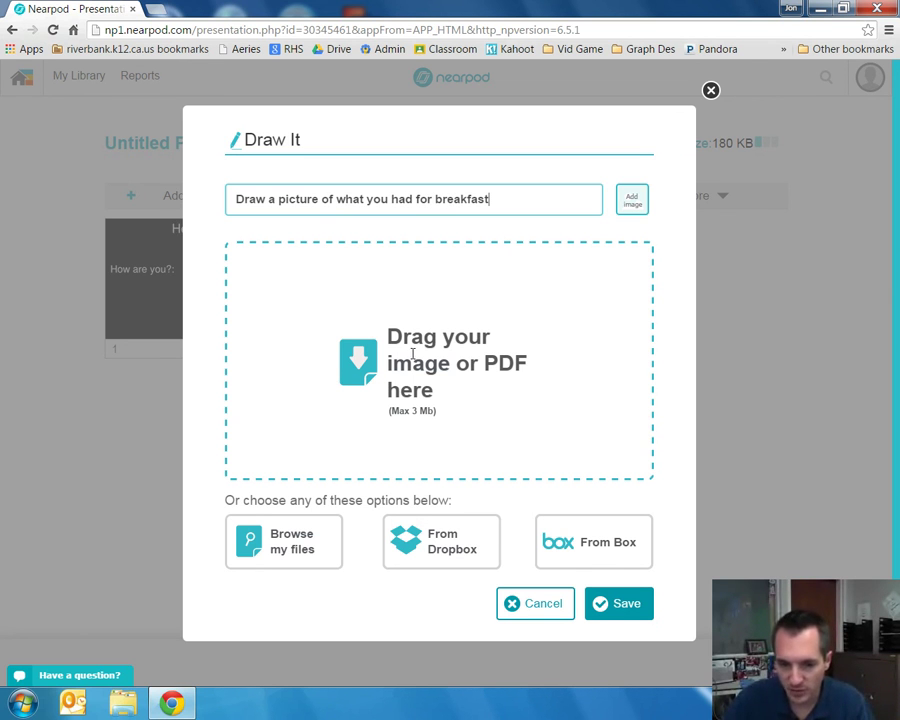
click(621, 616)
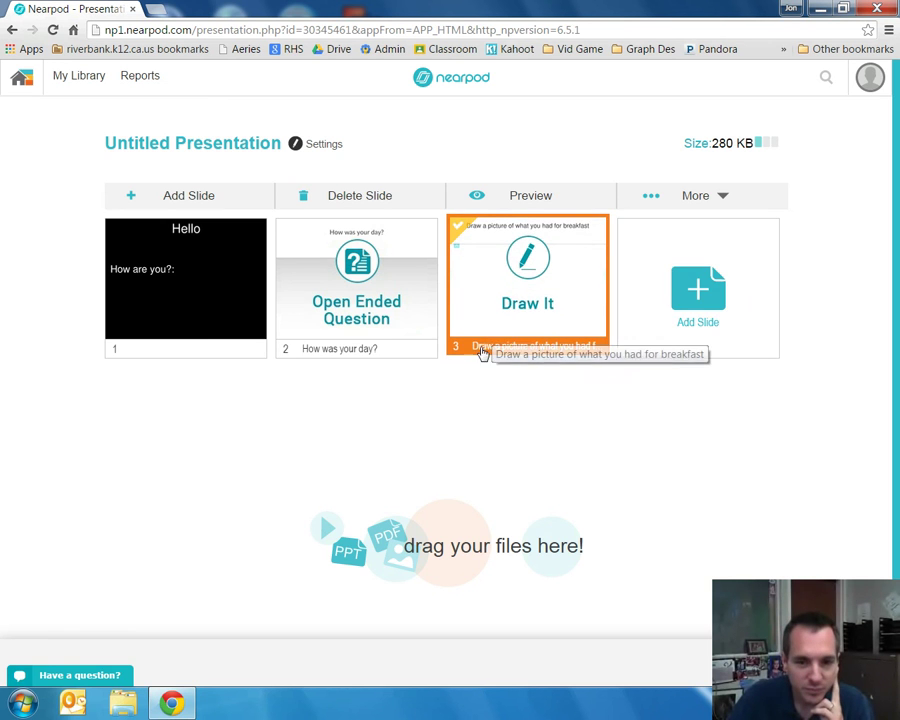
click(675, 289)
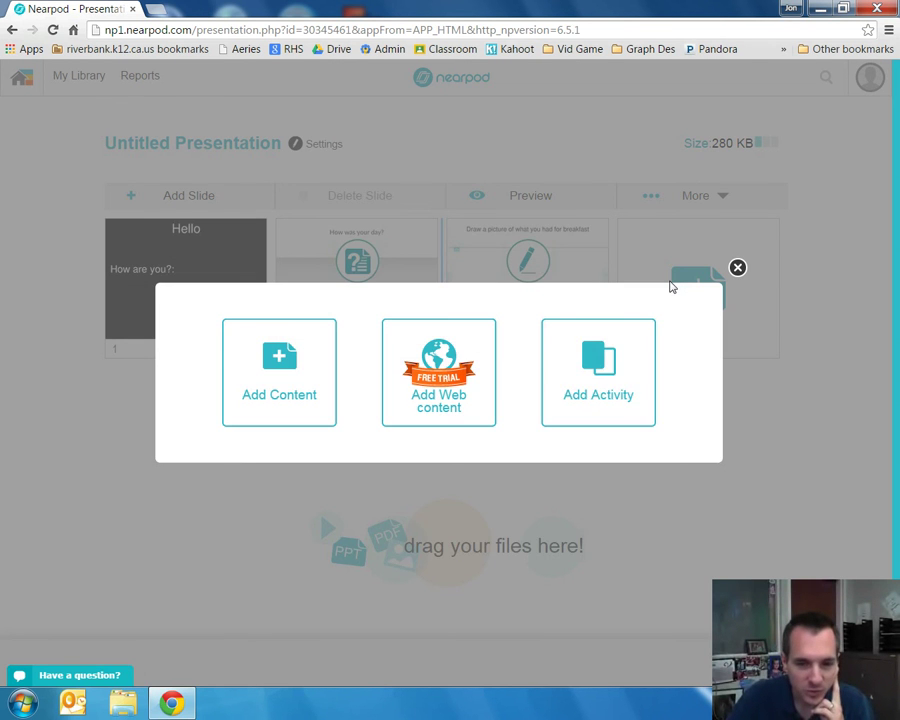
click(588, 383)
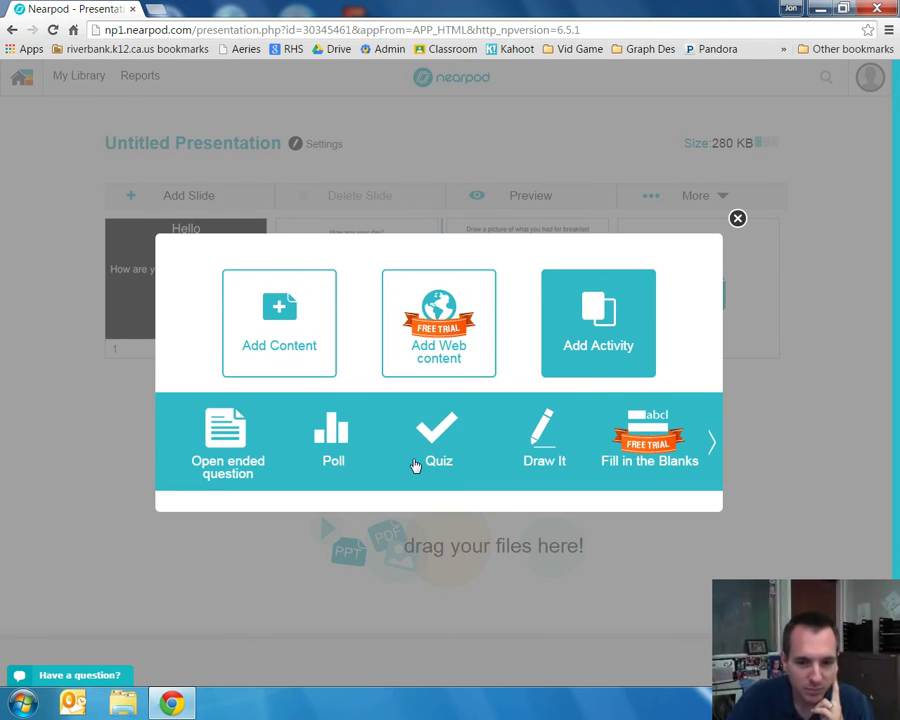
click(325, 430)
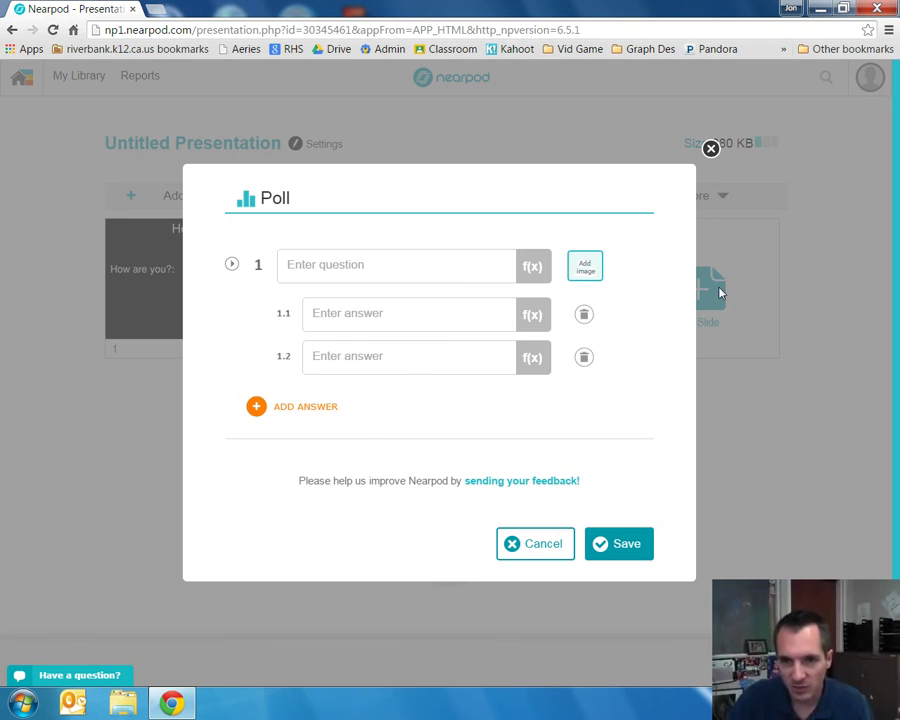
click(710, 148)
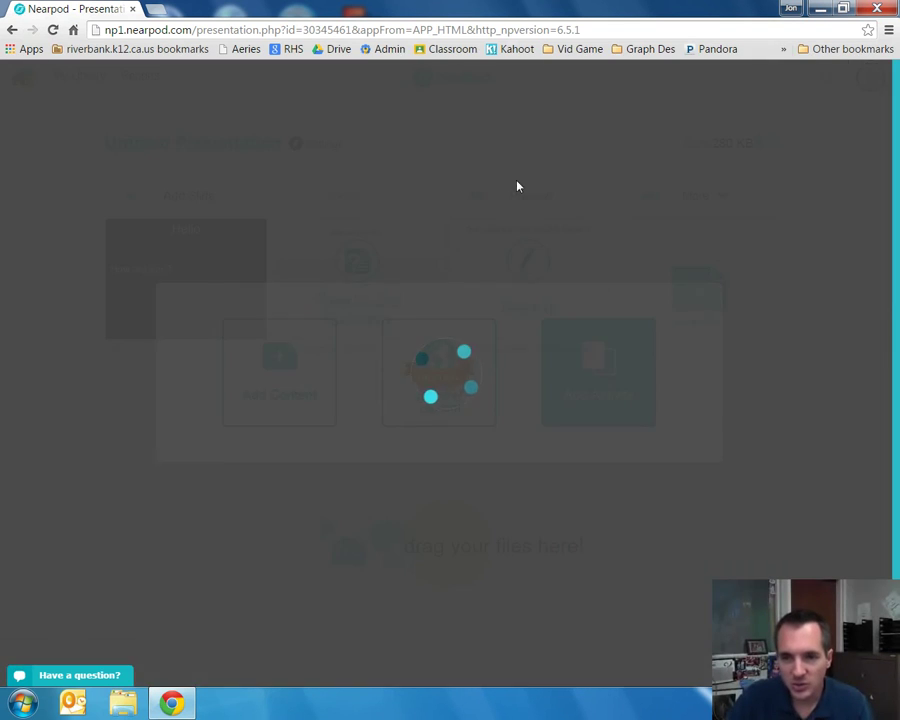
click(738, 218)
- Leave the presentation for the home page and browse the new, featured and free lessons in the Explore catalogue
click(31, 84)
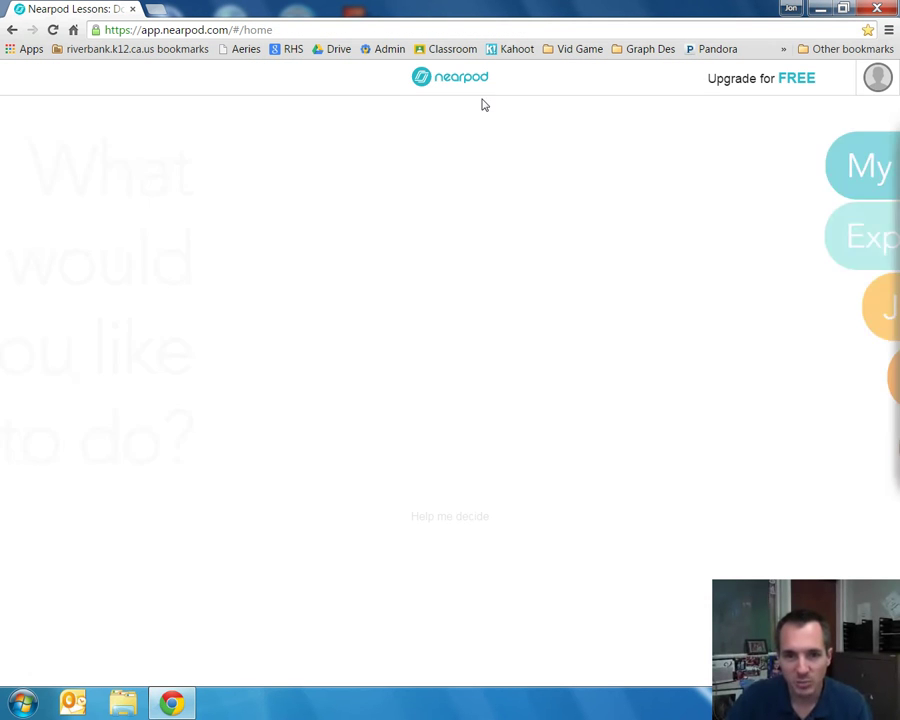
click(566, 251)
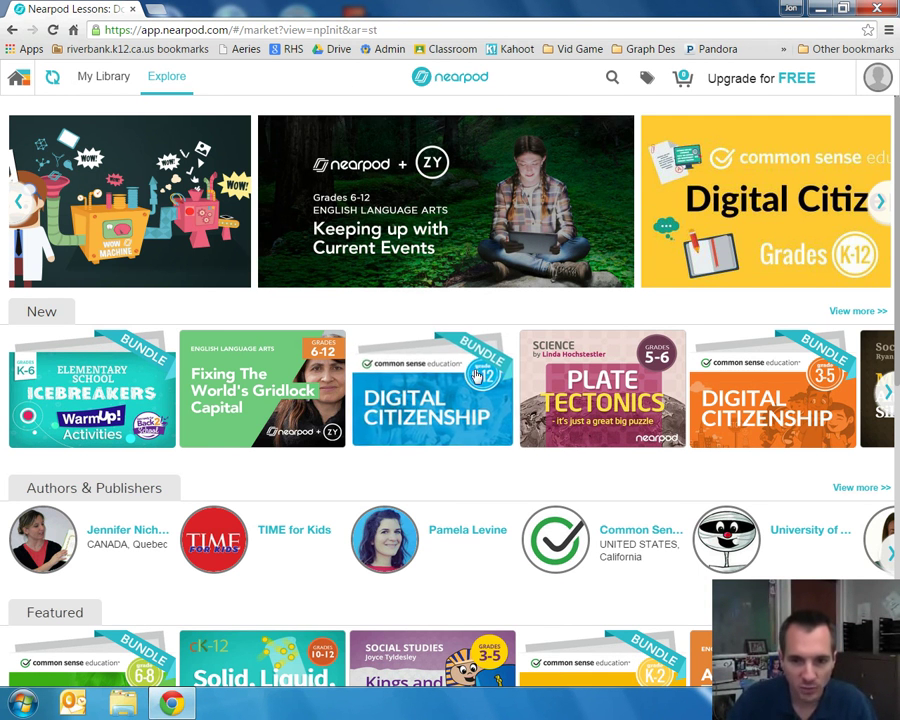
scroll(480, 385, down, 1)
scroll(470, 398, up, 1)
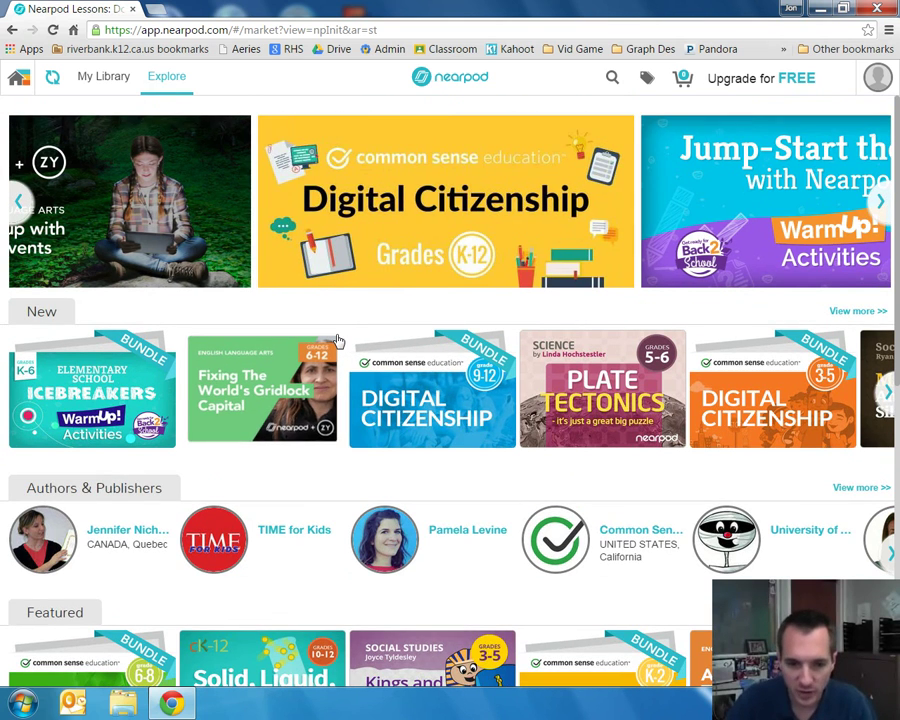
scroll(337, 290, down, 3)
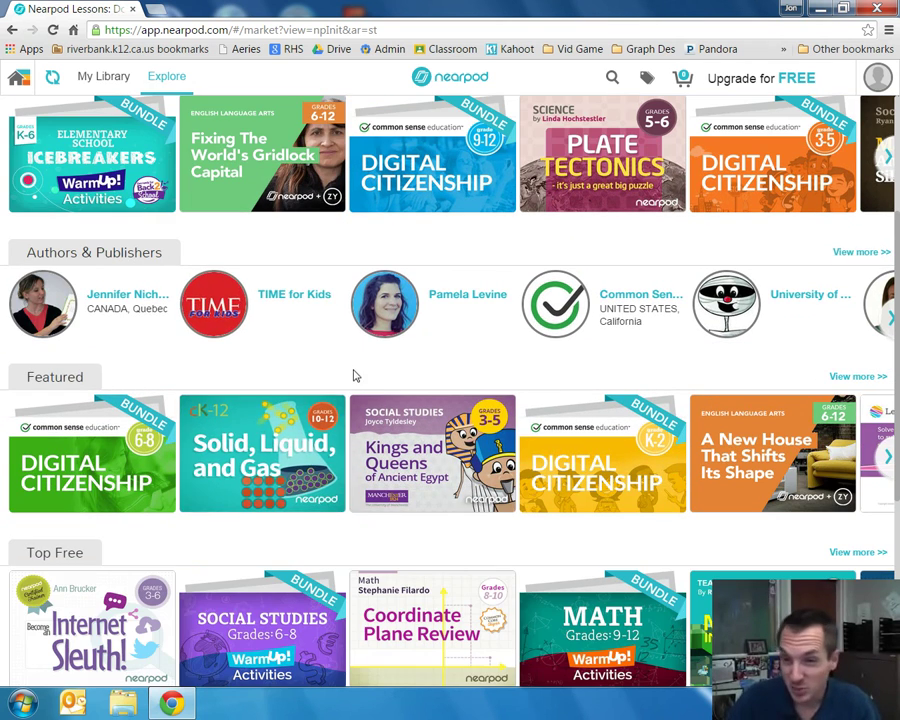
scroll(420, 370, up, 3)
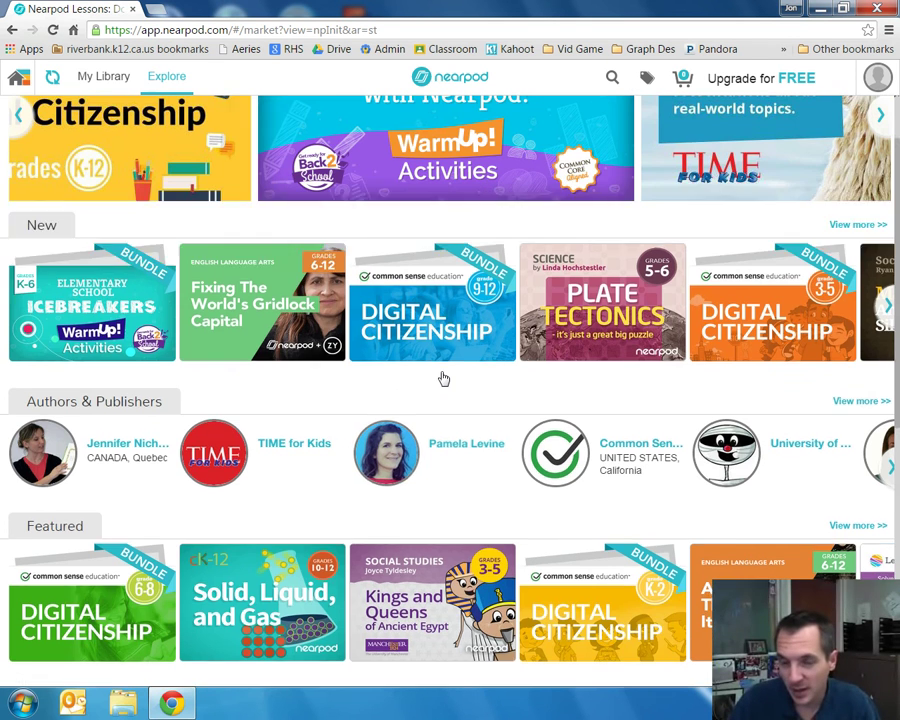